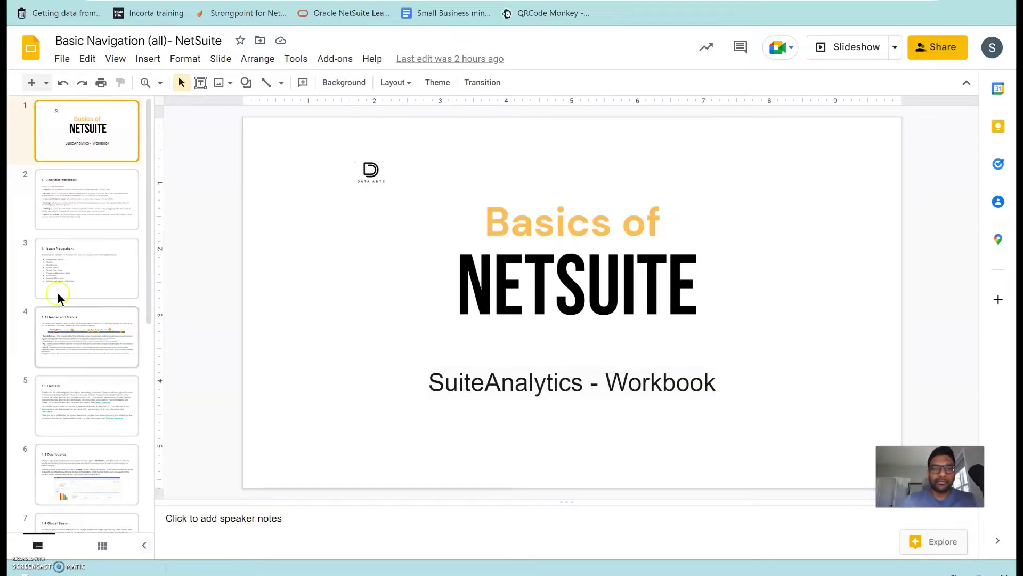
Go to slide 2, the Analytics workbook slide listing Templates, Datasets, Pivoting and Charting
click(79, 198)
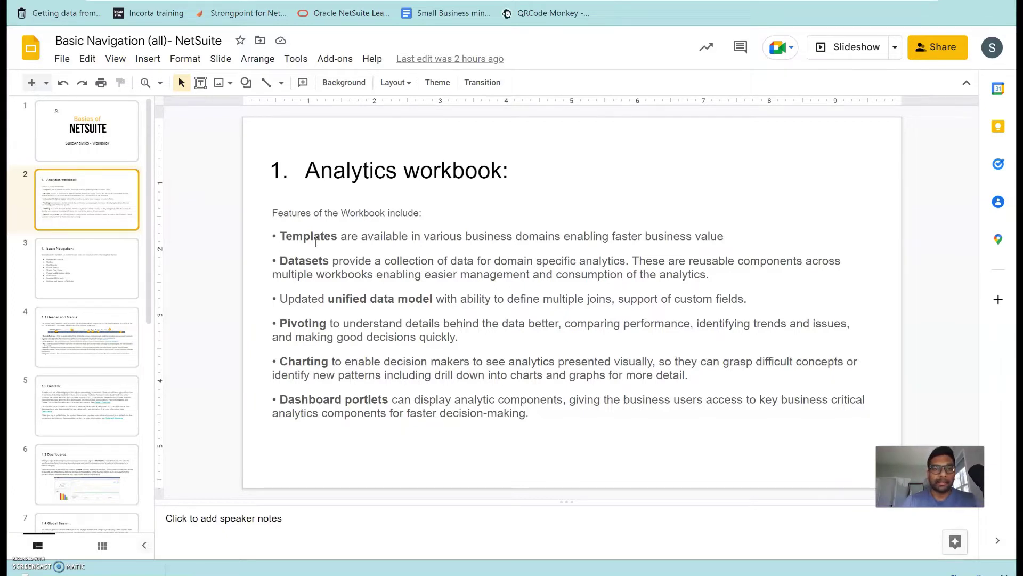
Highlight 'unified data model' and 'Dashboard portlets' in the workbook feature bullets
click(291, 261)
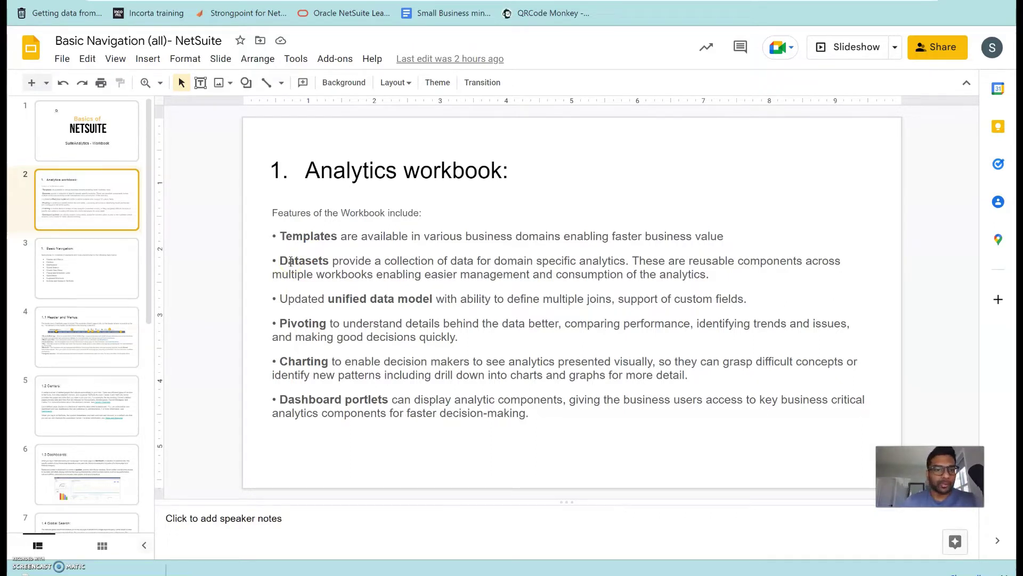
click(297, 299)
drag(297, 302, 437, 301)
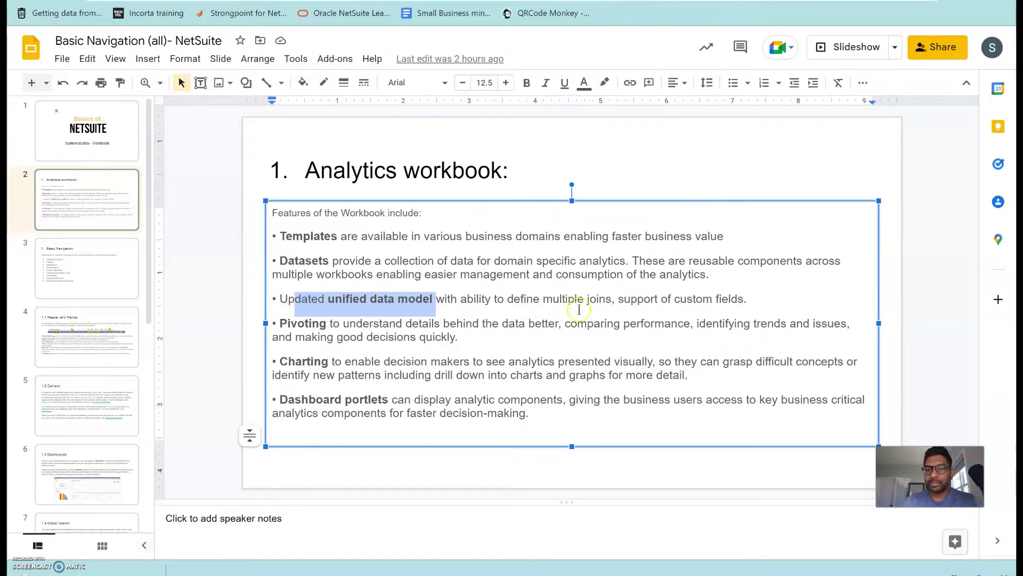
click(646, 296)
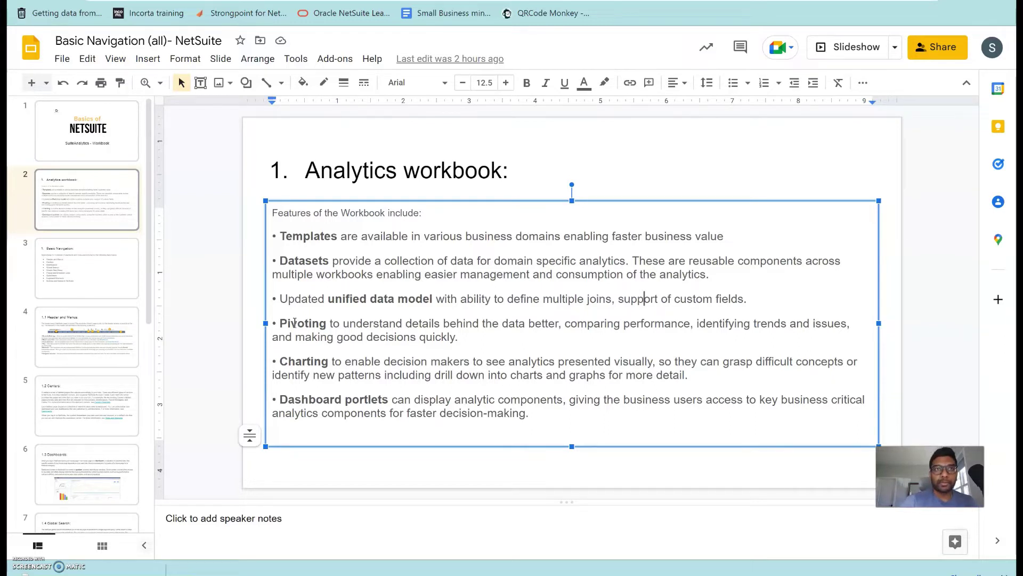
click(289, 403)
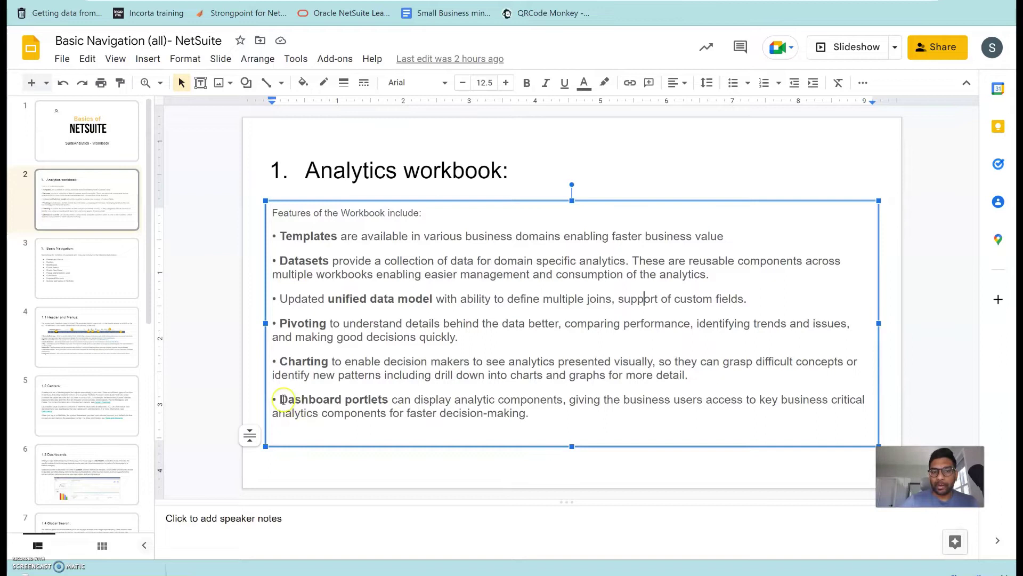
drag(280, 401, 417, 401)
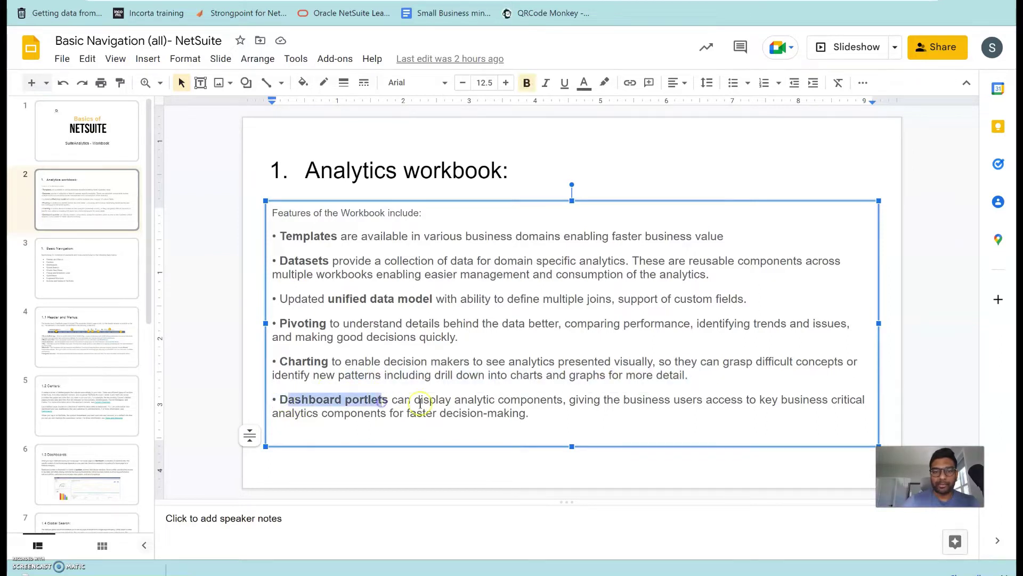
click(457, 411)
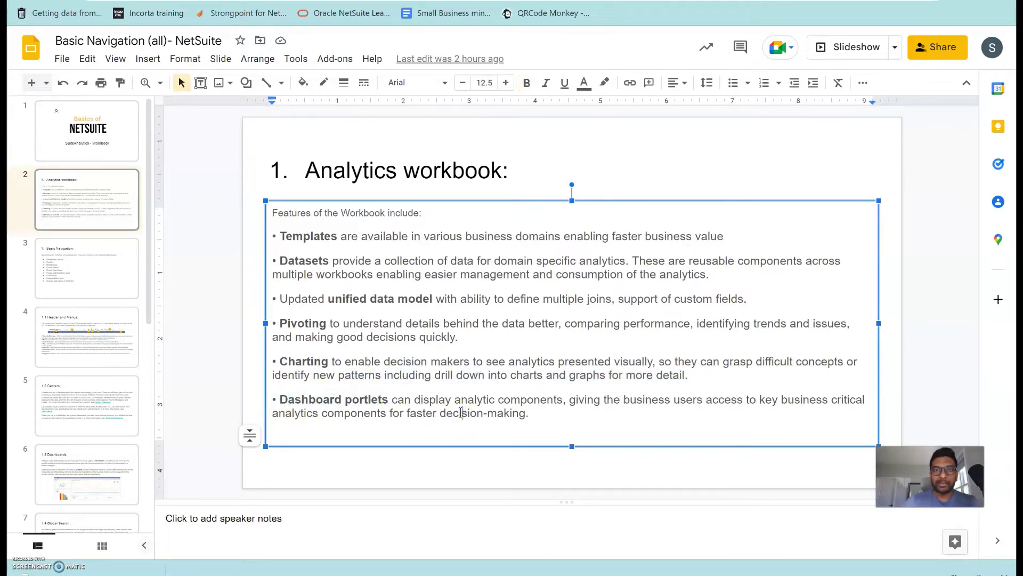
Switch to the Chrome window showing NetSuite's Analytics workbooks list
key(super+Tab)
key(Right)
key(Return)
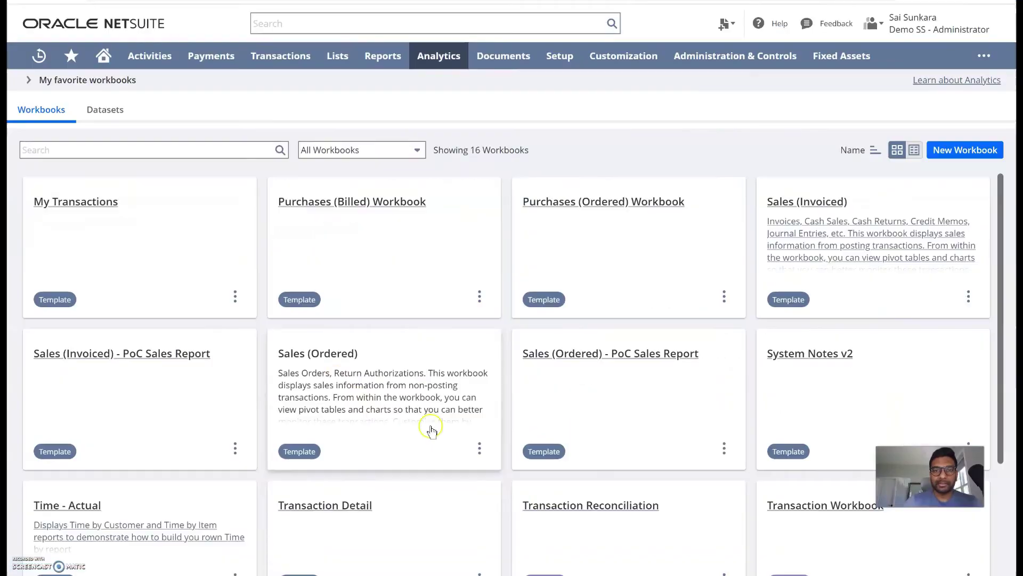
Look over the Datasets list in NetSuite Analytics, then return to the Workbooks list
click(337, 378)
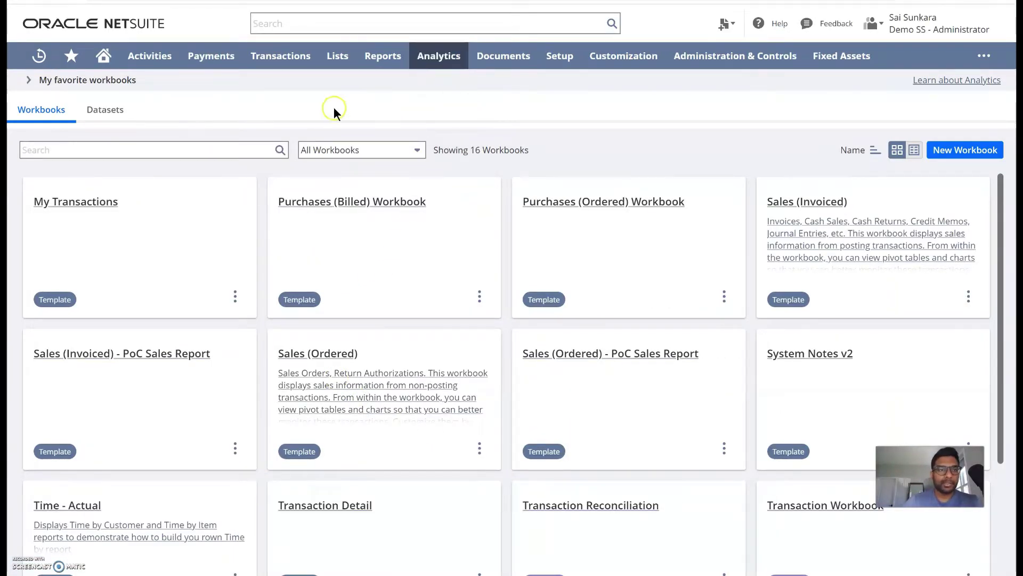
click(98, 112)
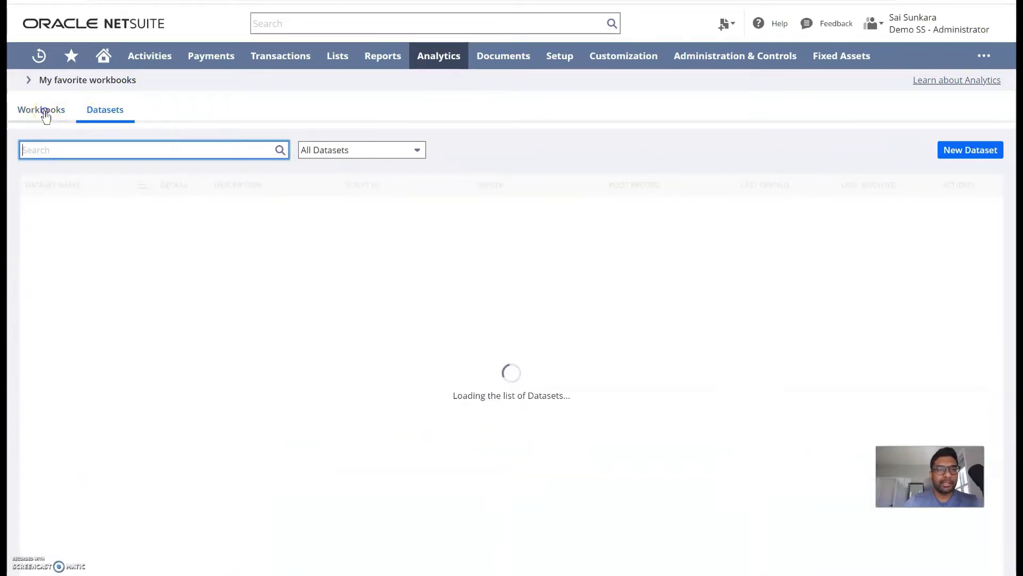
click(44, 109)
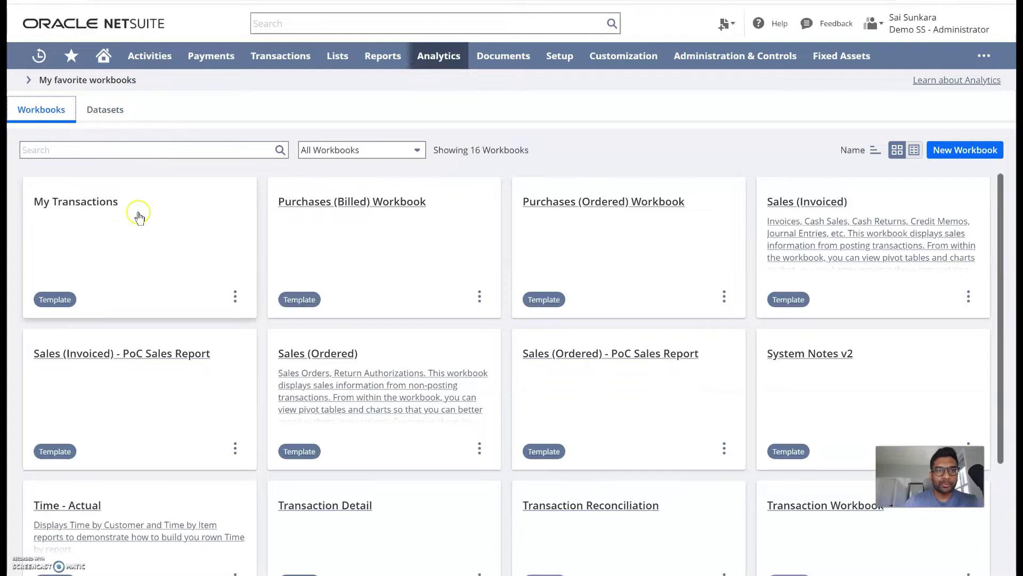
scroll(131, 298, down, 1)
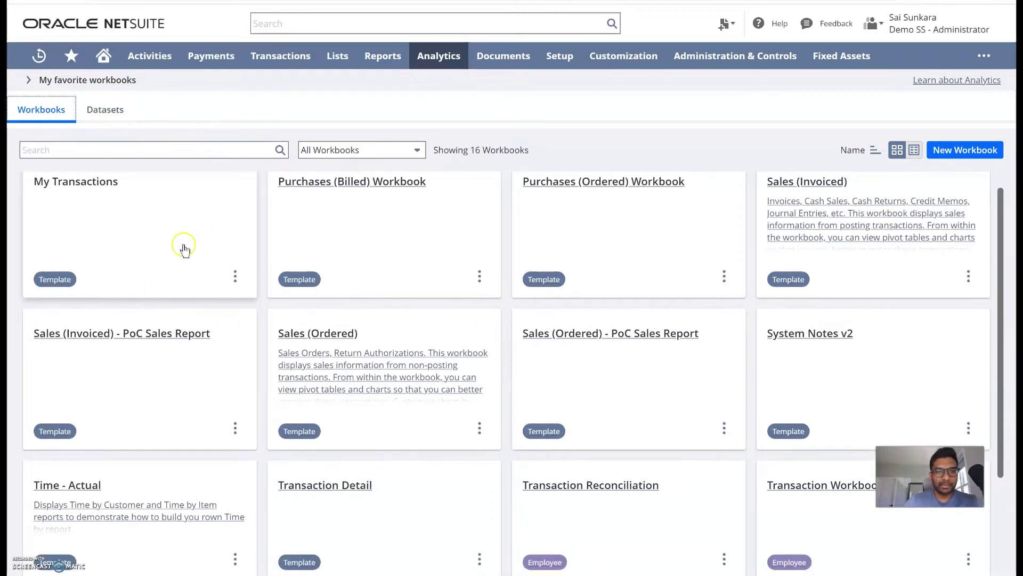
scroll(373, 230, up, 1)
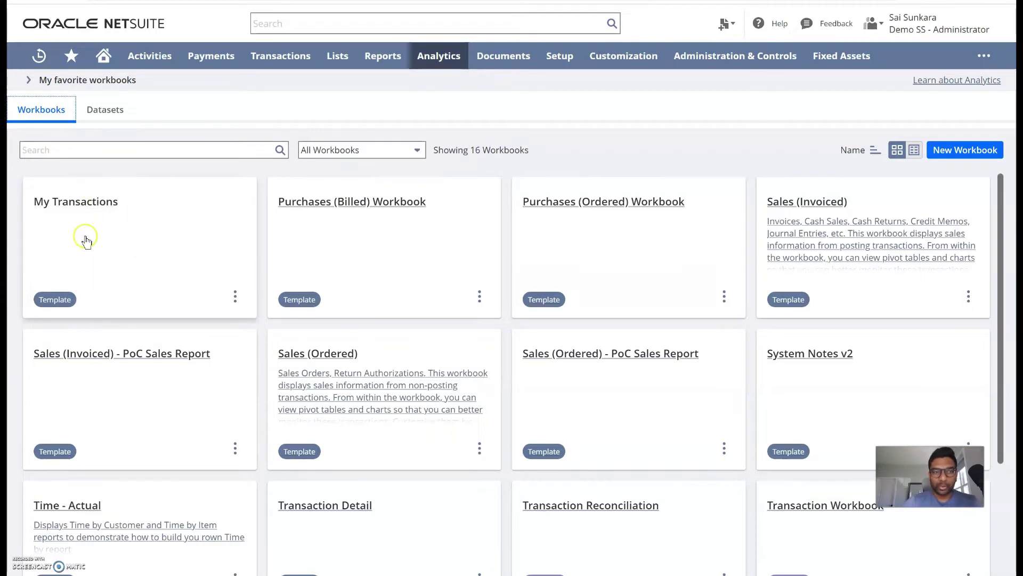
Expand and collapse My favorite workbooks, then open the My Transactions workbook
click(29, 80)
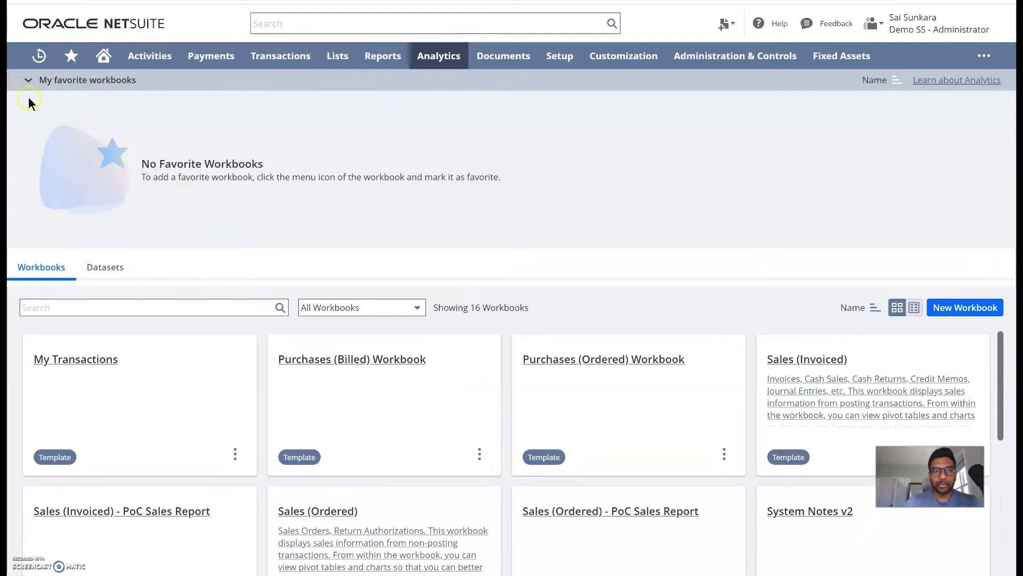
click(28, 81)
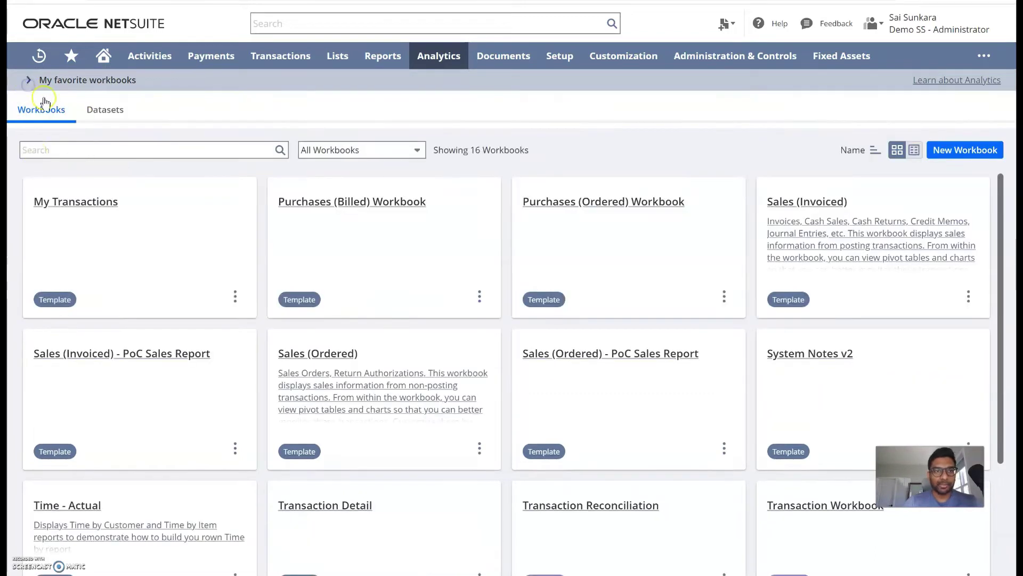
click(136, 216)
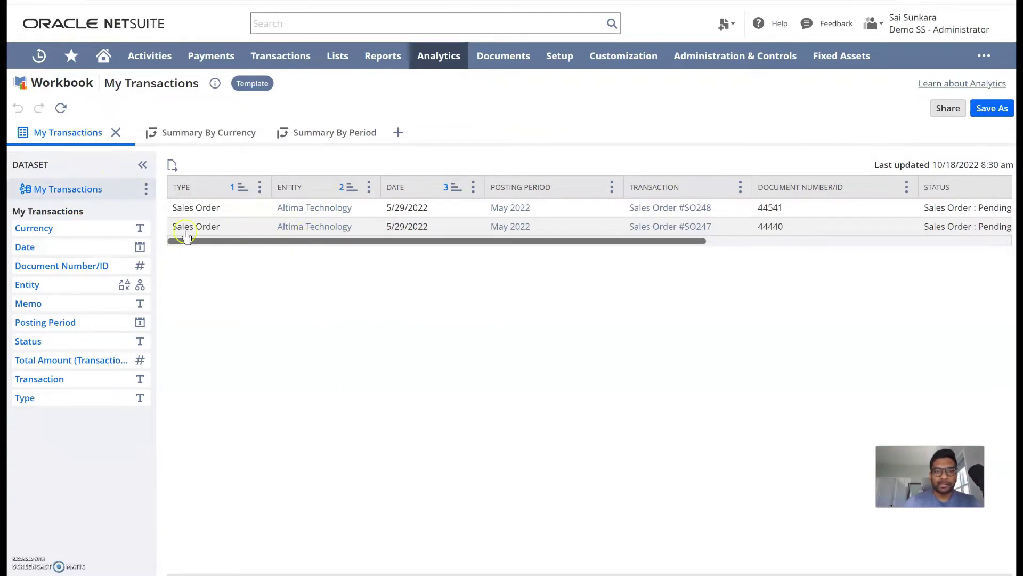
Scroll the My Transactions table sideways to review its Type, Entity, Date, Status and Total Amount columns
drag(531, 239, 72, 192)
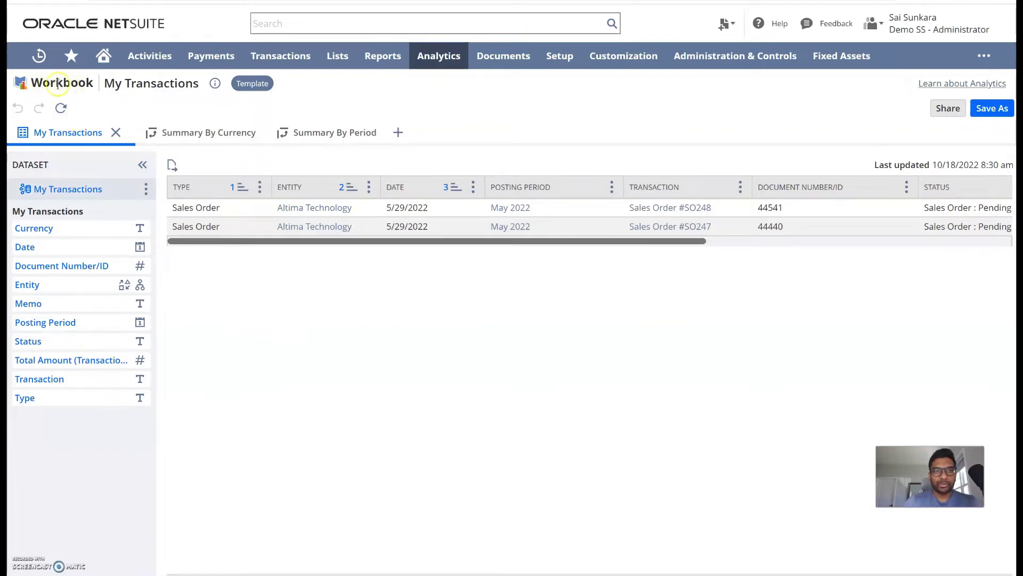
Append the user's name and '(TEST)' to the My Transactions workbook name
click(215, 84)
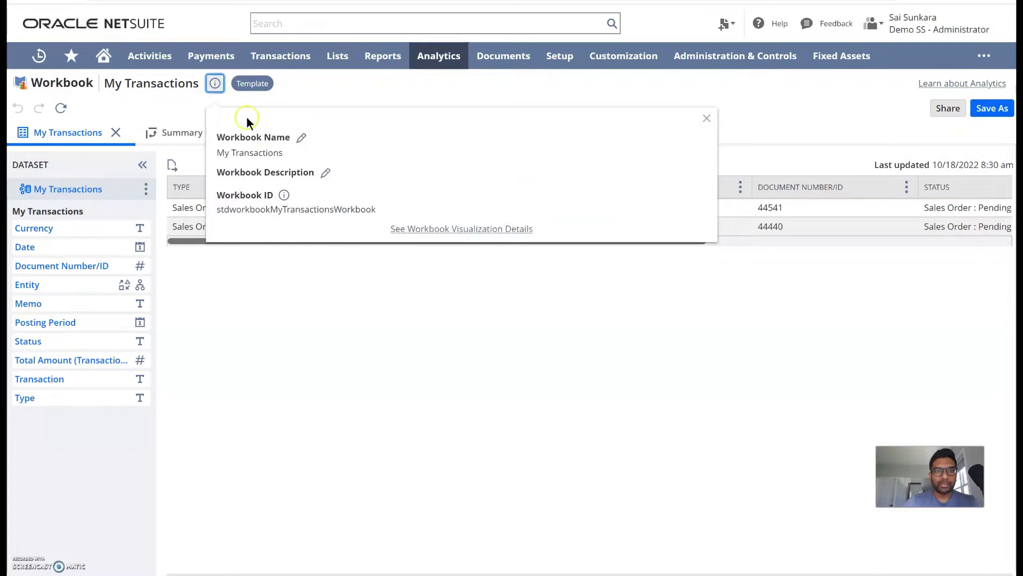
click(299, 138)
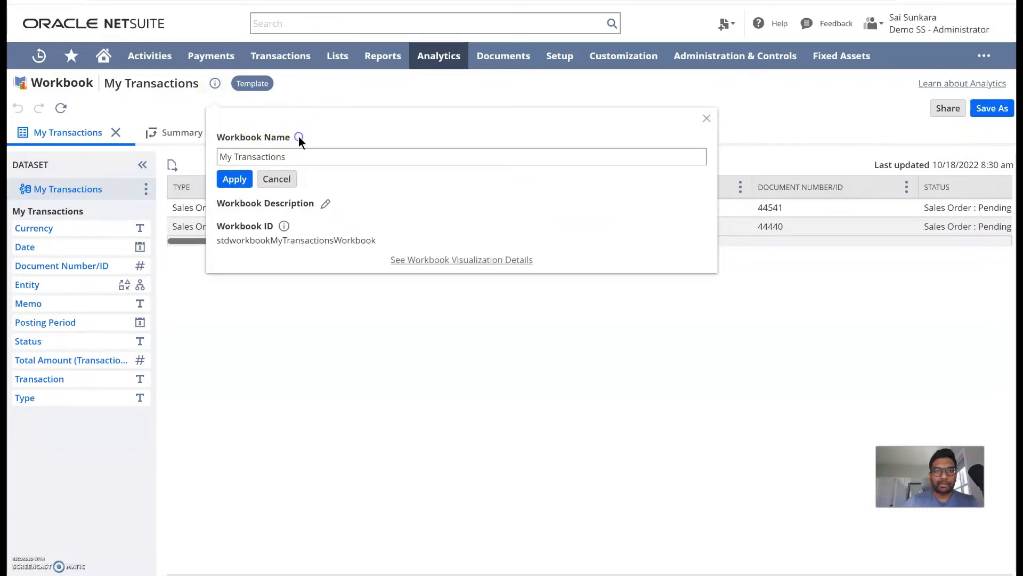
click(300, 153)
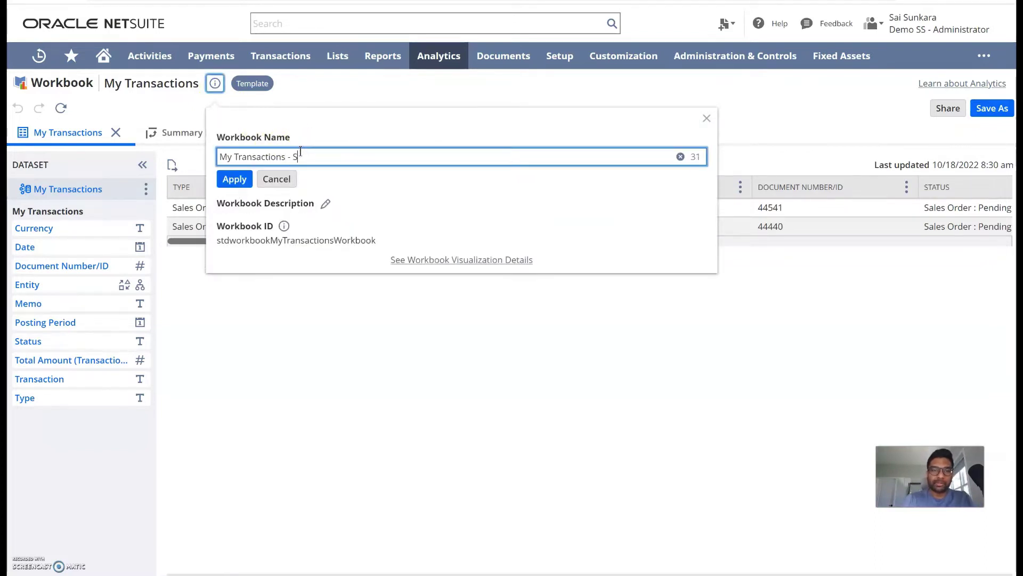
text(- Sai (TEST)
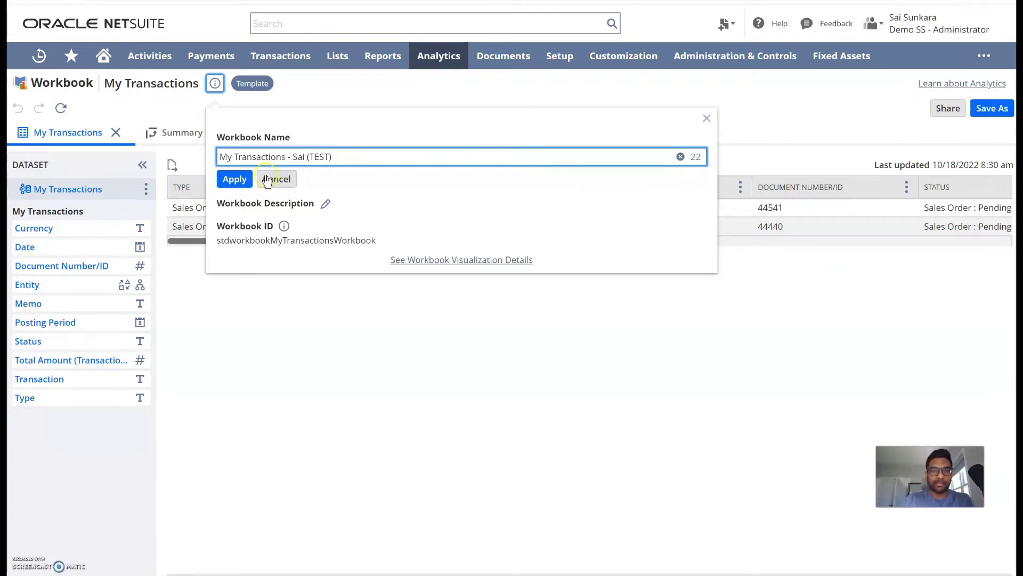
click(234, 178)
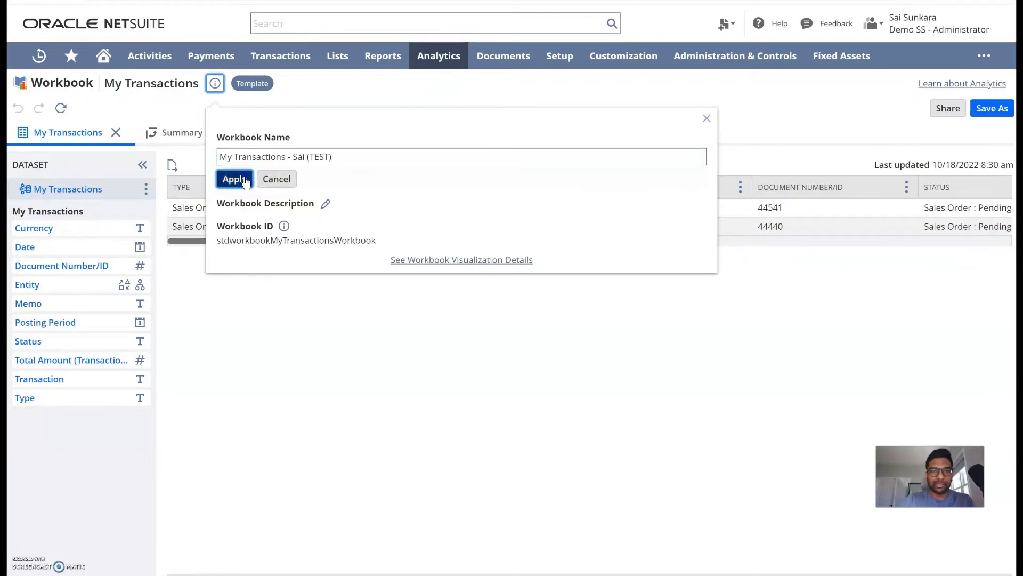
Give the workbook the description 'Test workbook' and close the details panel
click(322, 203)
click(289, 239)
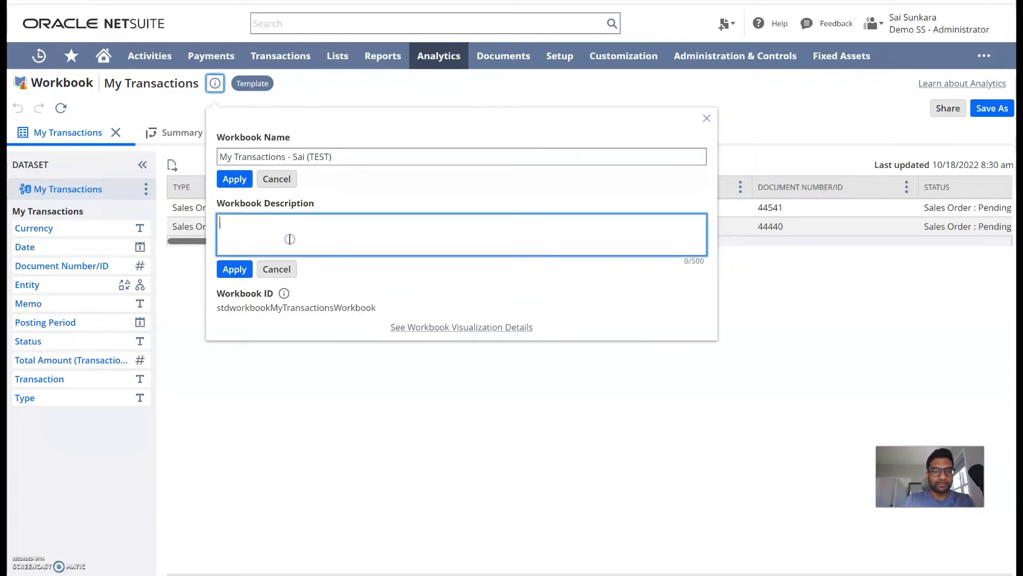
text(Test workbook)
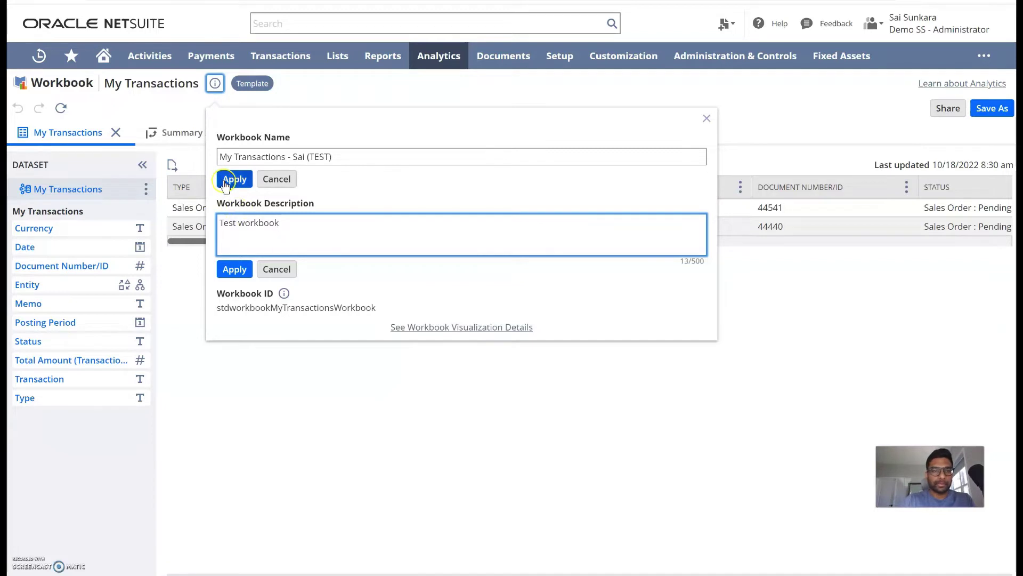
click(230, 178)
click(299, 237)
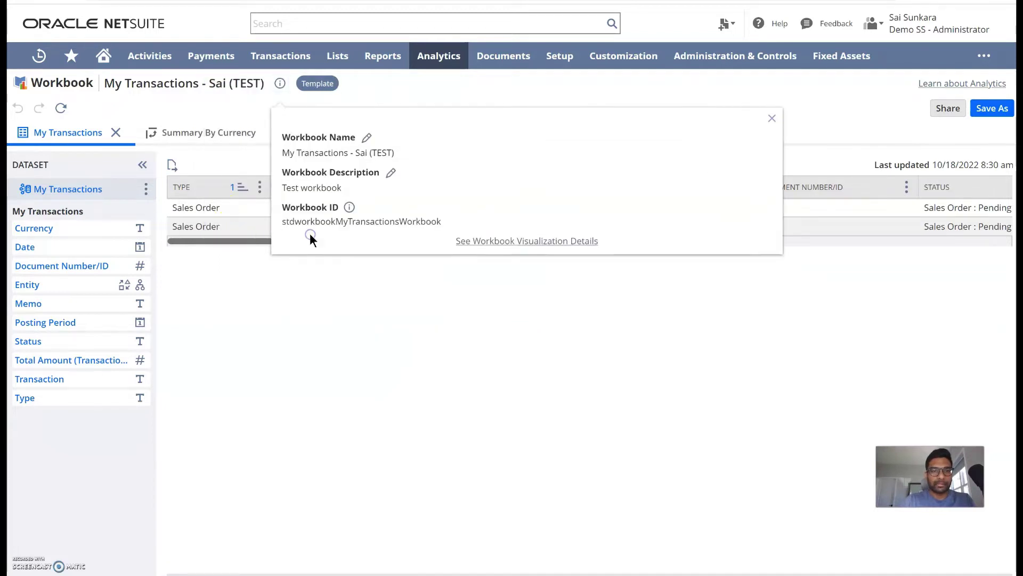
click(446, 84)
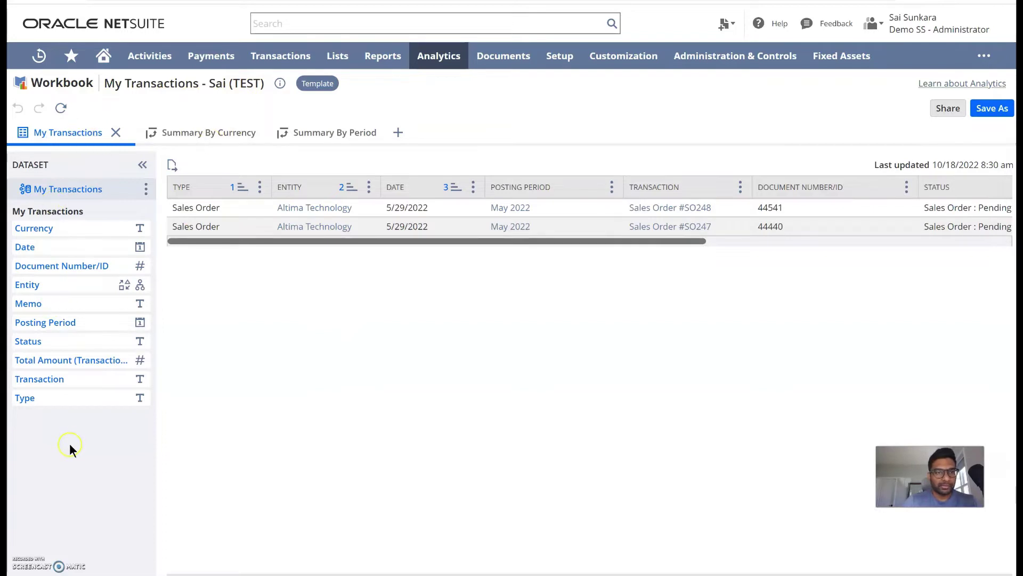
drag(77, 261, 275, 229)
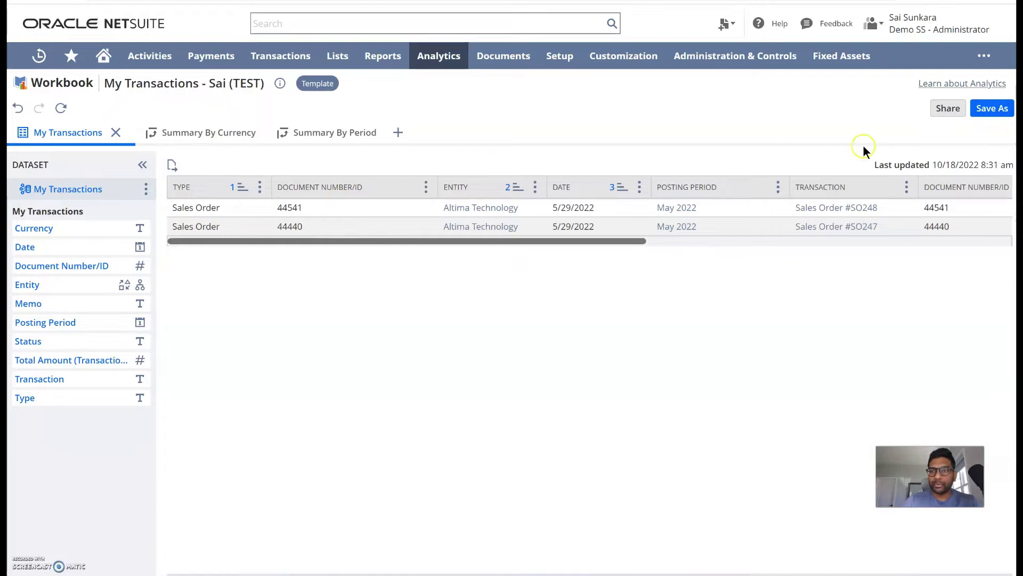
click(948, 109)
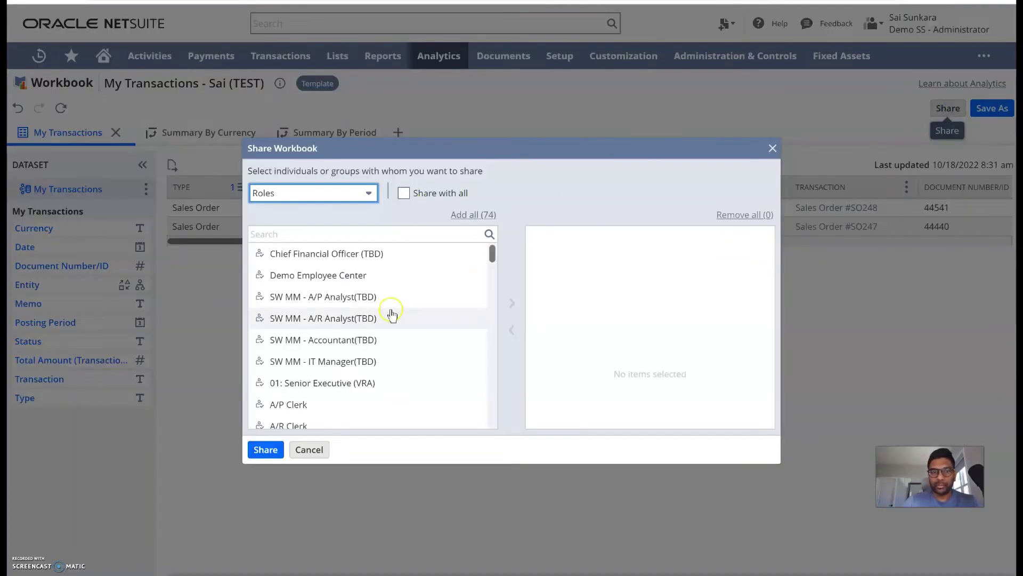
click(320, 193)
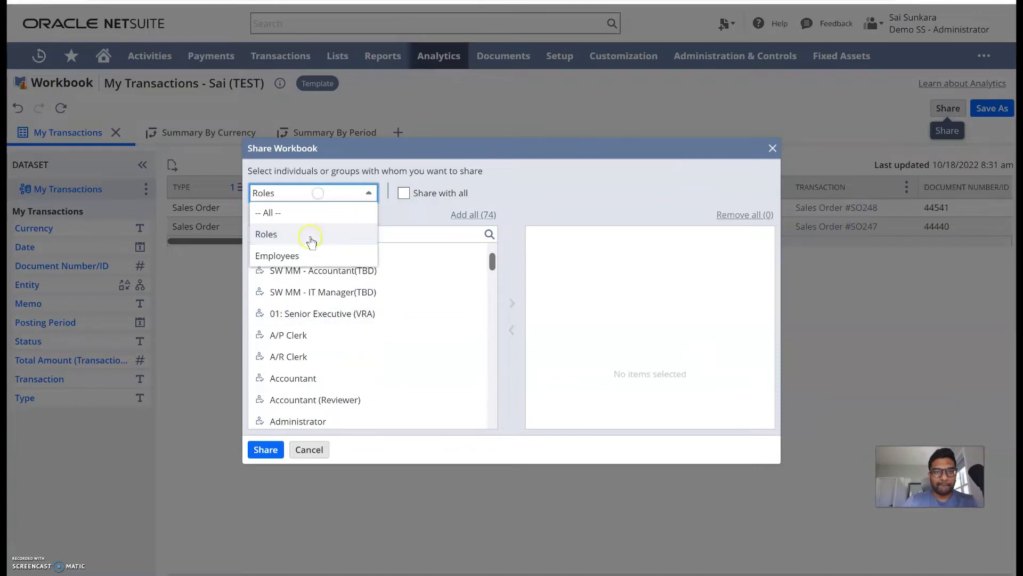
click(310, 254)
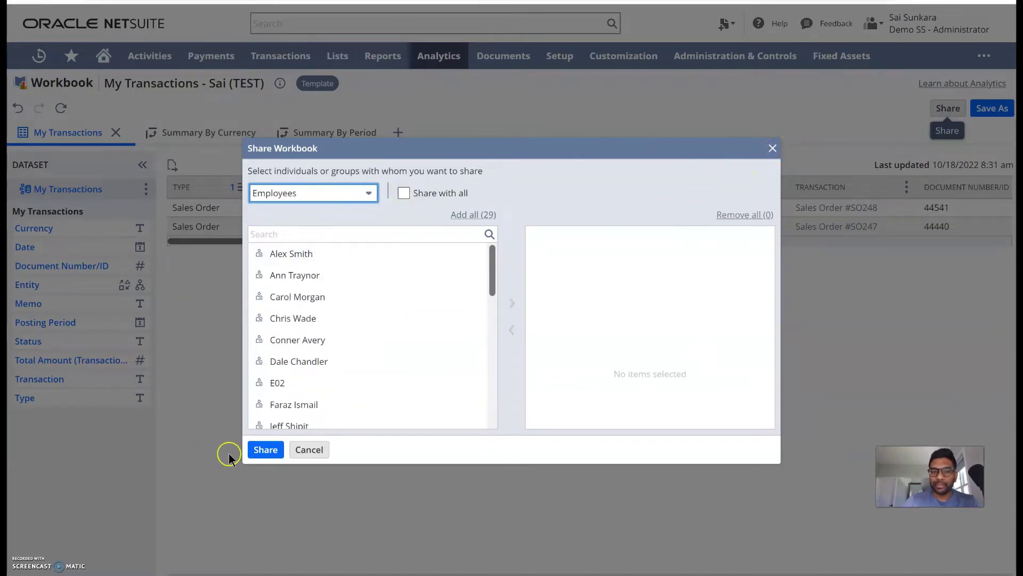
click(320, 451)
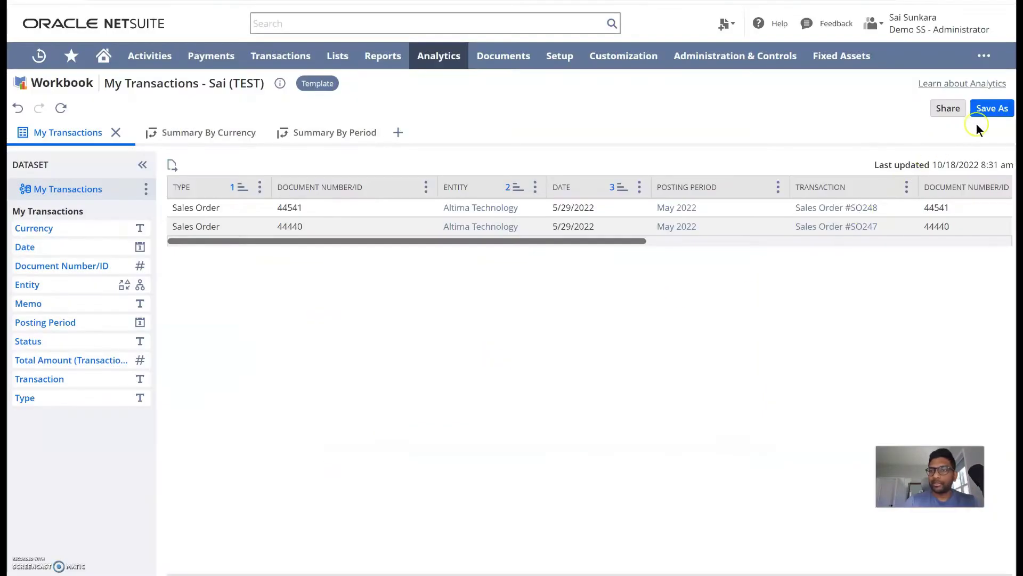
click(989, 109)
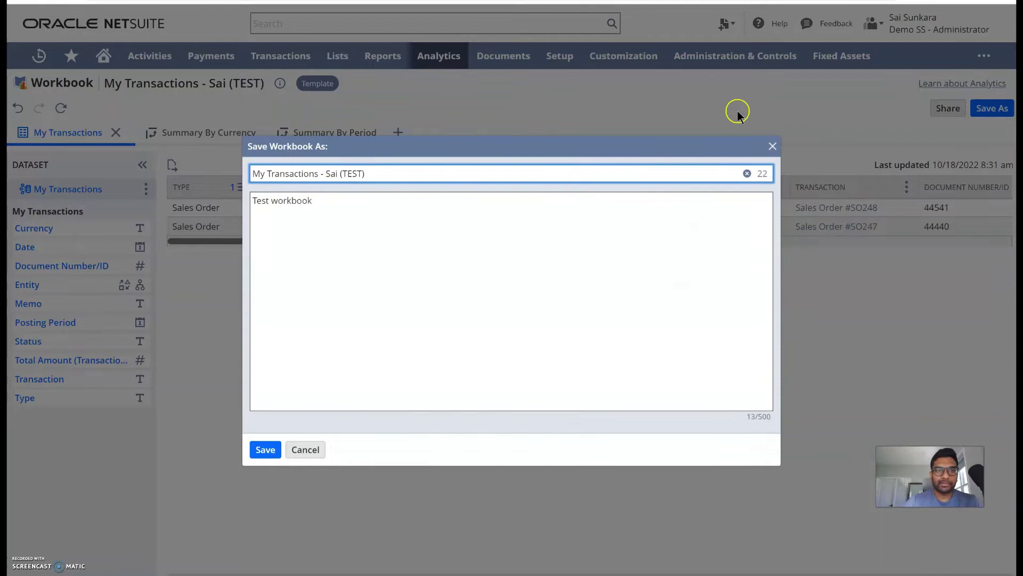
click(771, 147)
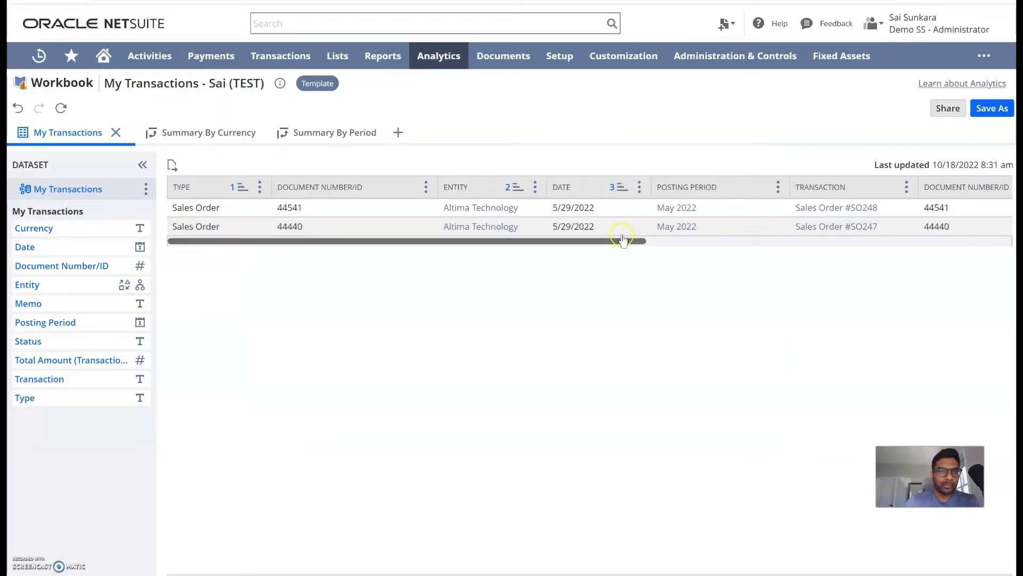
click(146, 190)
Open the My Transactions dataset, expand Transaction Line, and inspect the Entity Customer join (Foreign Key: Customer)
click(171, 208)
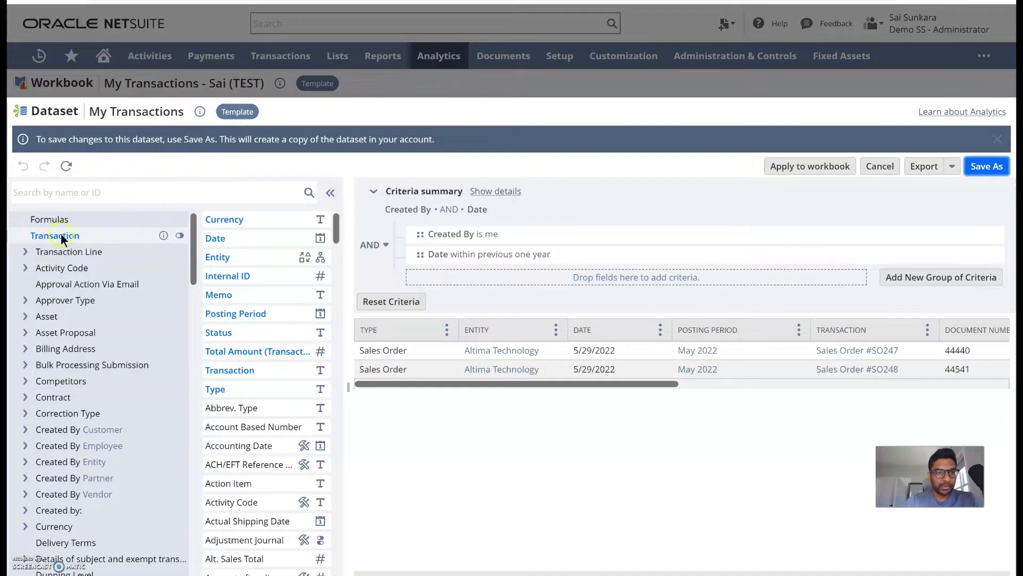
click(25, 252)
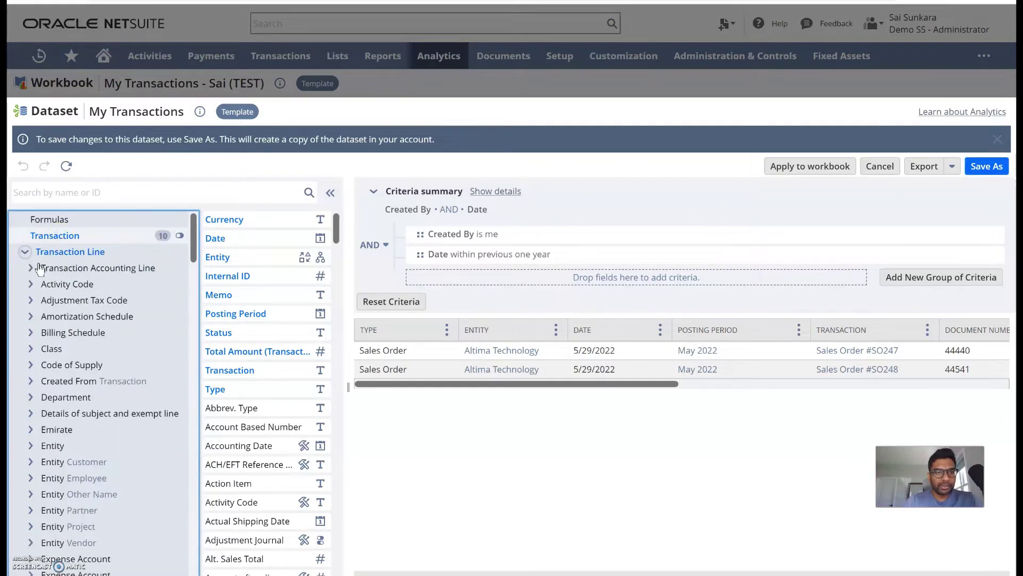
scroll(71, 360, down, 1)
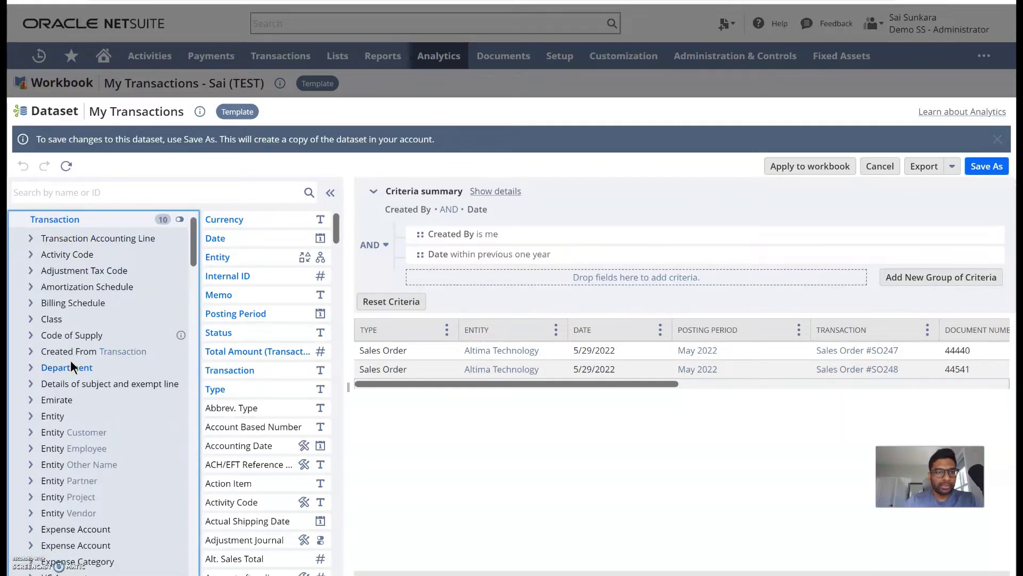
scroll(71, 362, down, 5)
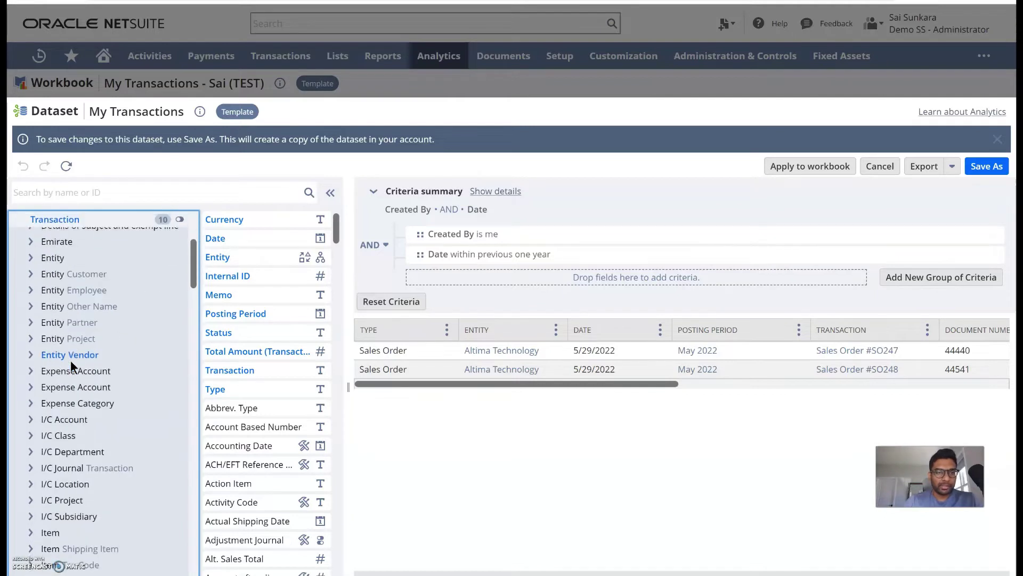
mouse_move(185, 297)
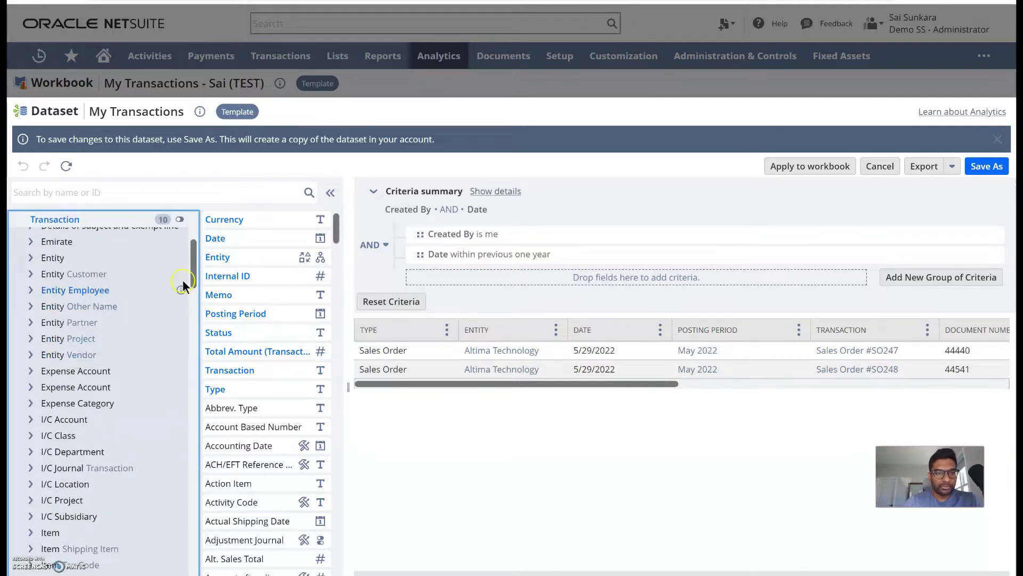
click(181, 273)
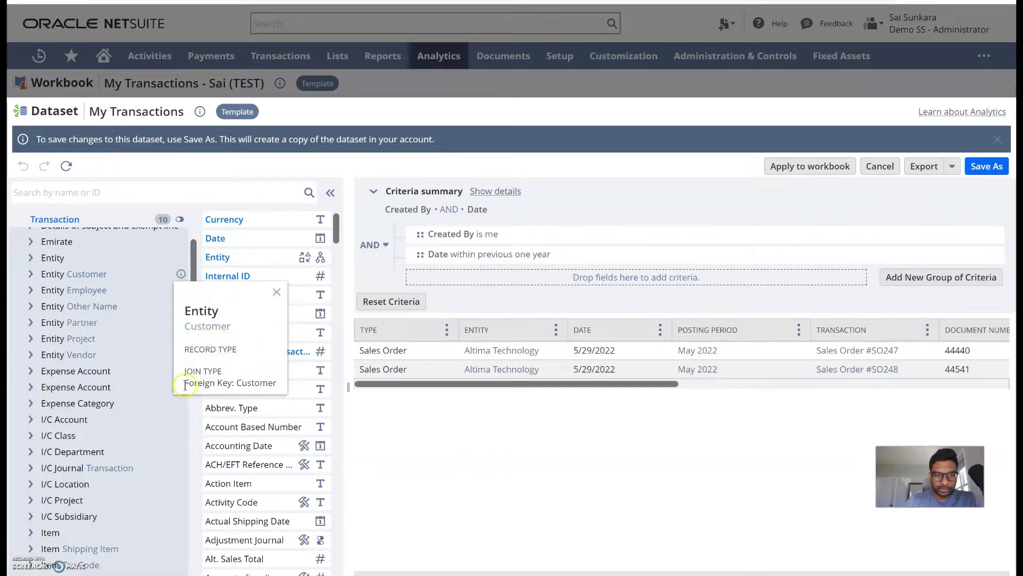
drag(245, 371, 277, 382)
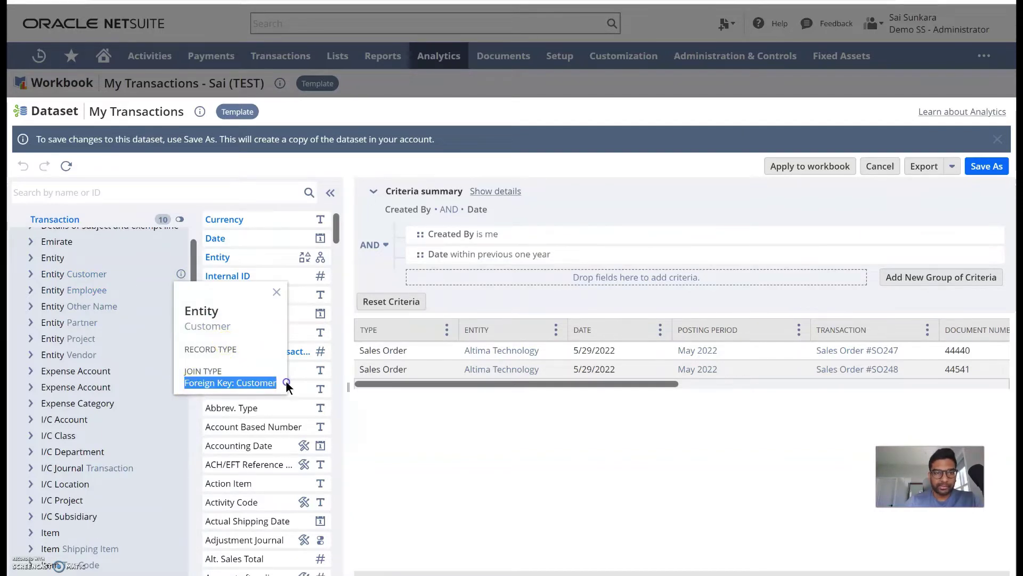
click(230, 330)
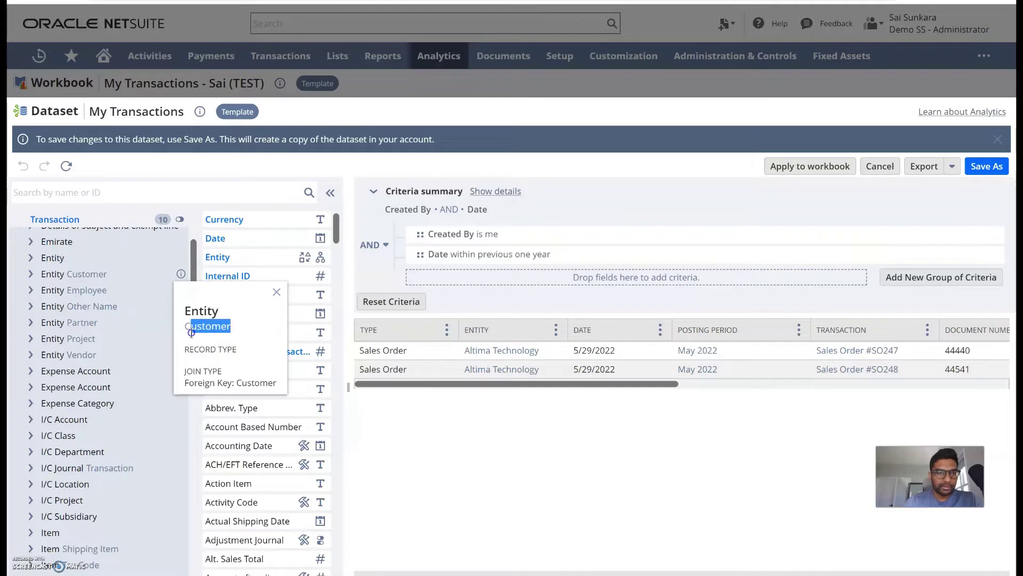
click(277, 292)
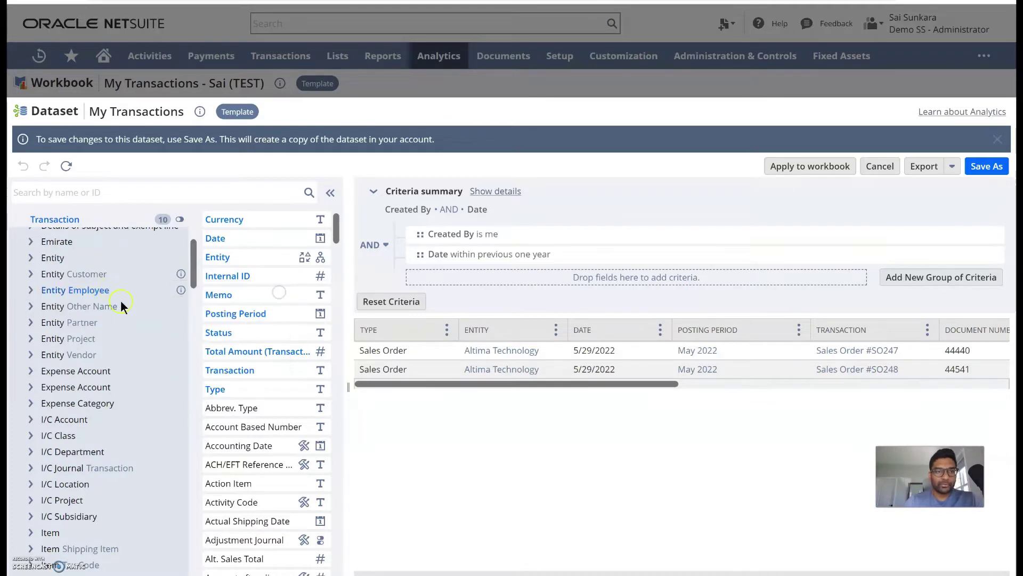
Inspect the Entity Employee join, a Foreign Key: Employee relationship
scroll(107, 320, up, 1)
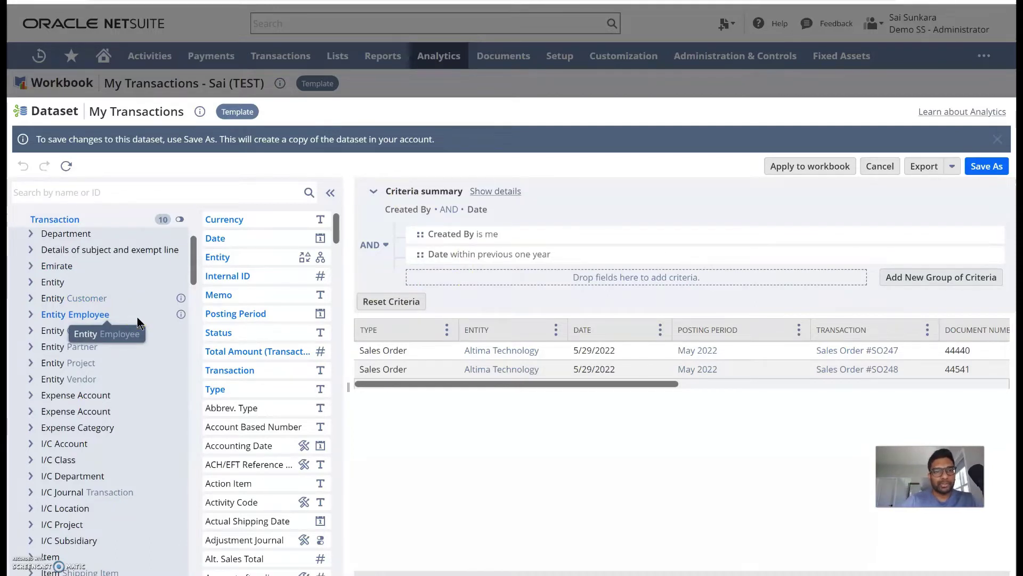
click(34, 290)
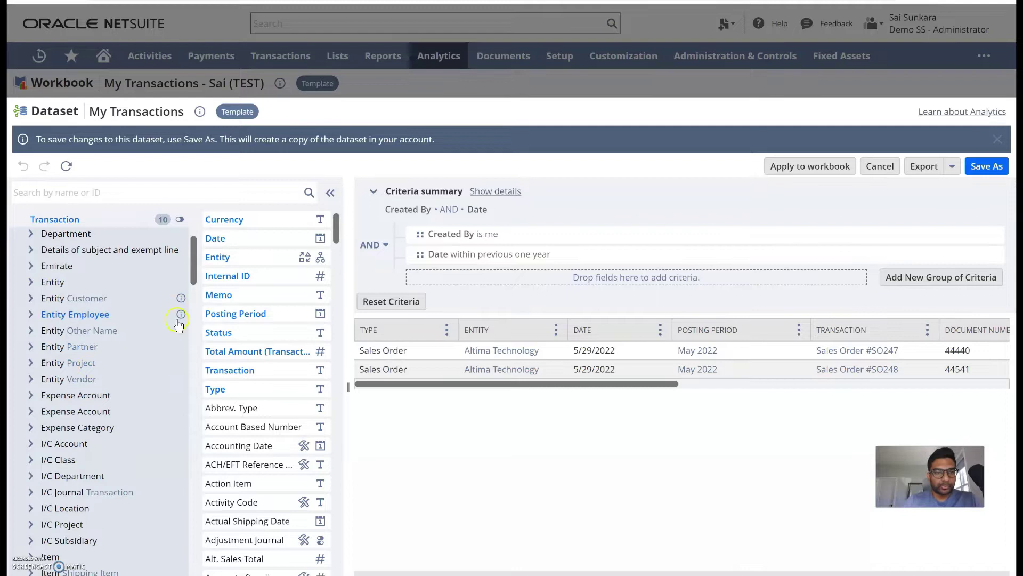
click(181, 315)
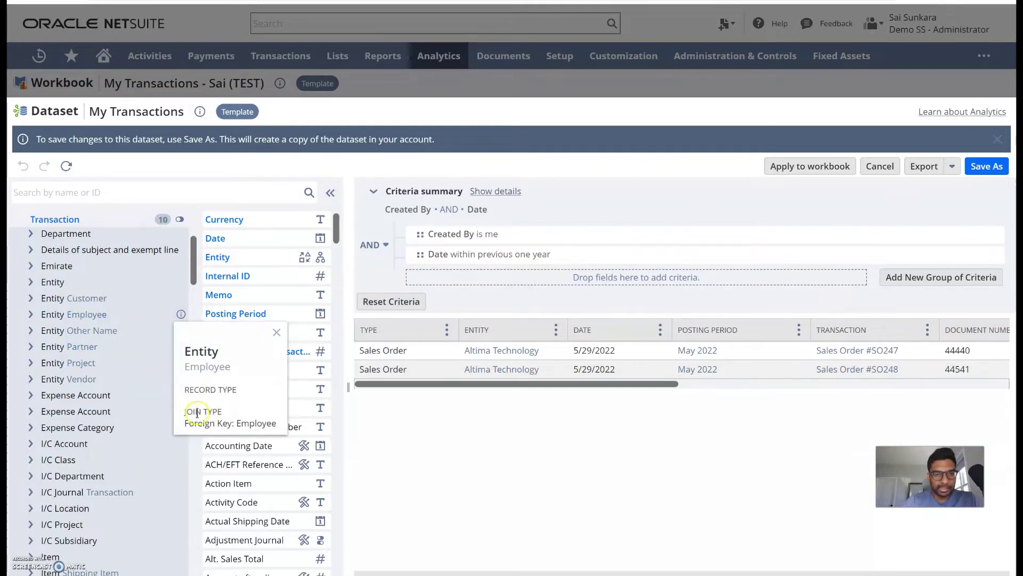
drag(189, 422, 276, 431)
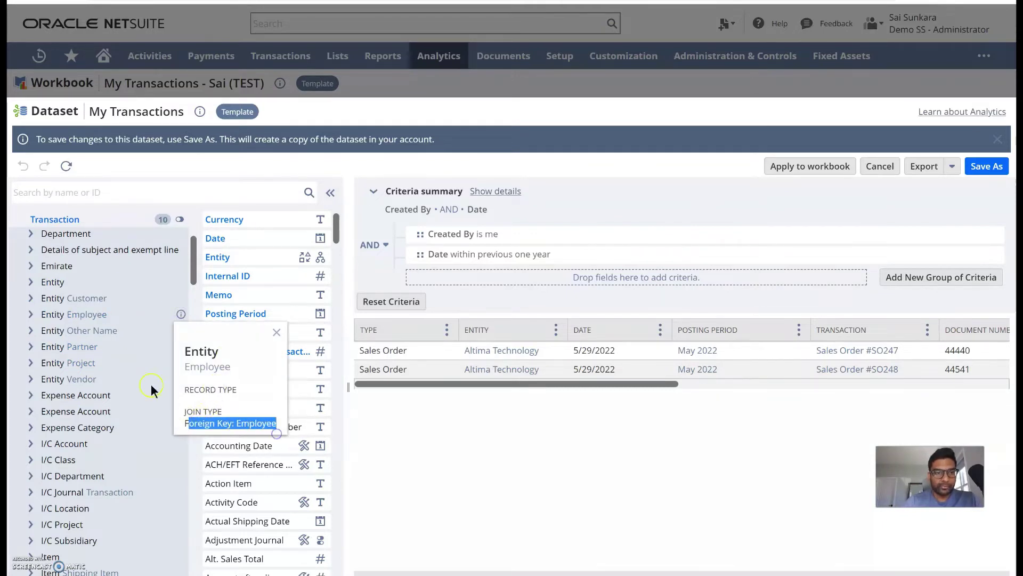
drag(116, 365, 141, 315)
scroll(140, 316, up, 1)
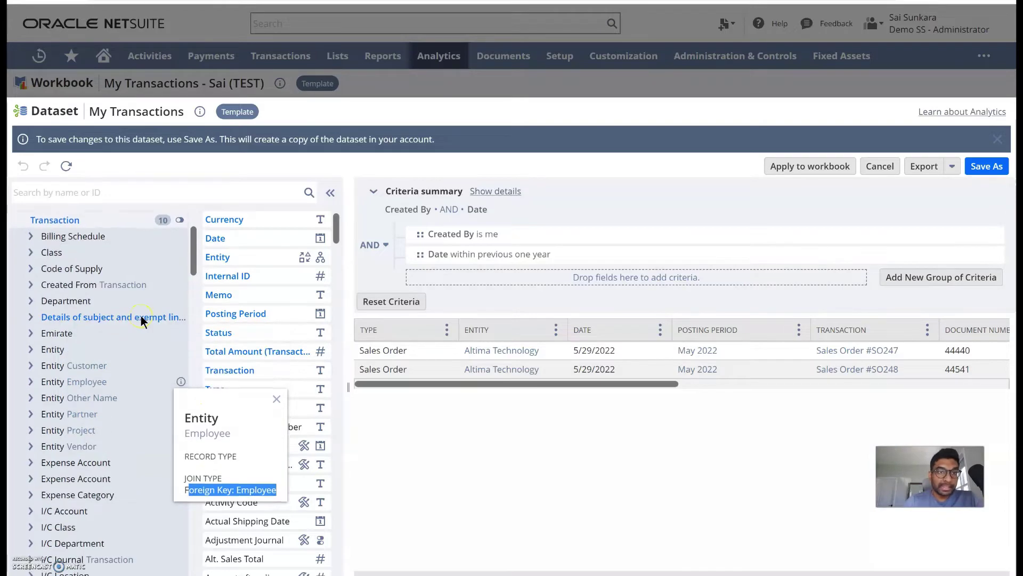
scroll(63, 401, down, 2)
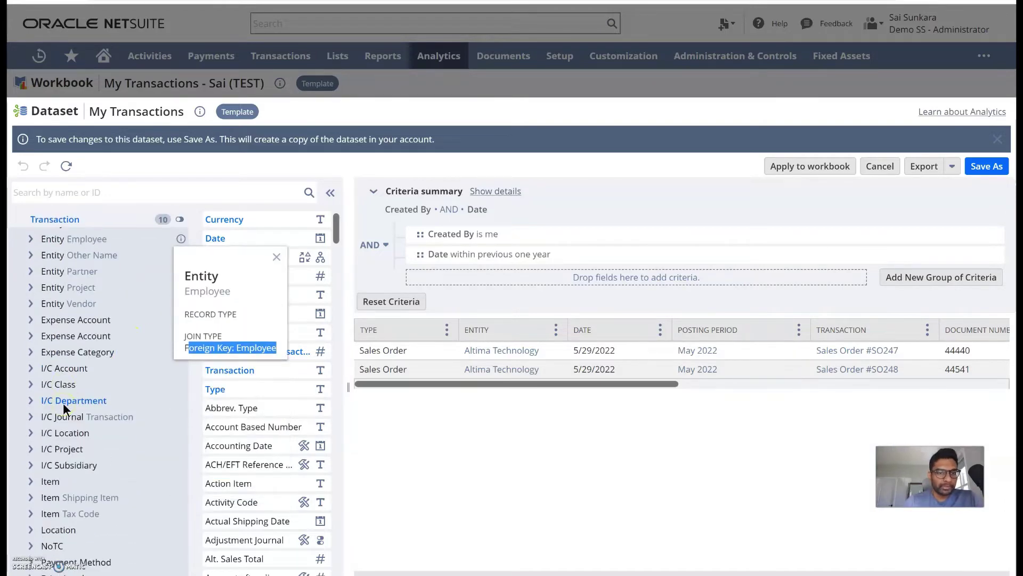
click(412, 466)
Remove the {me} value from the Created By filter
mouse_move(477, 250)
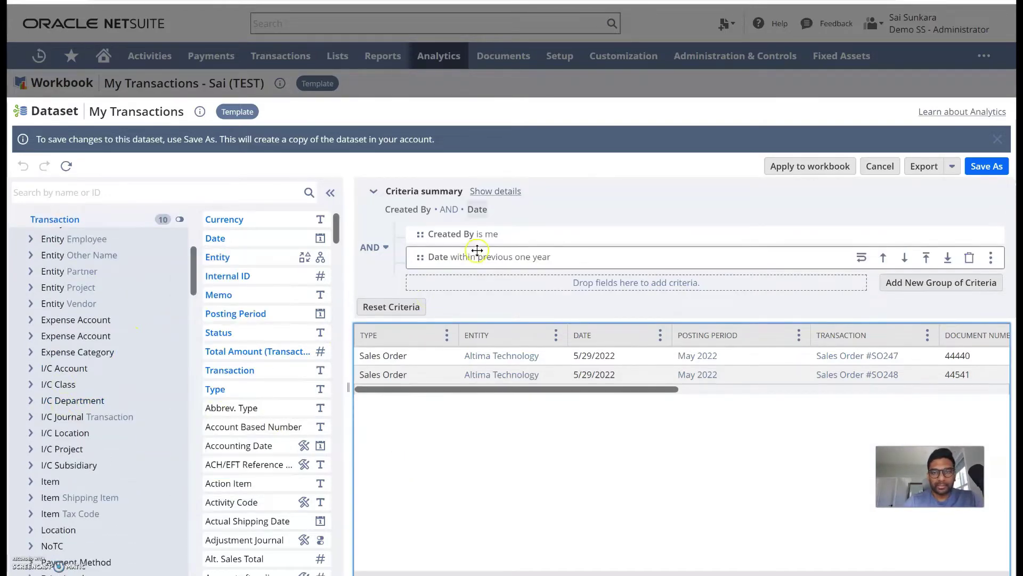
click(509, 235)
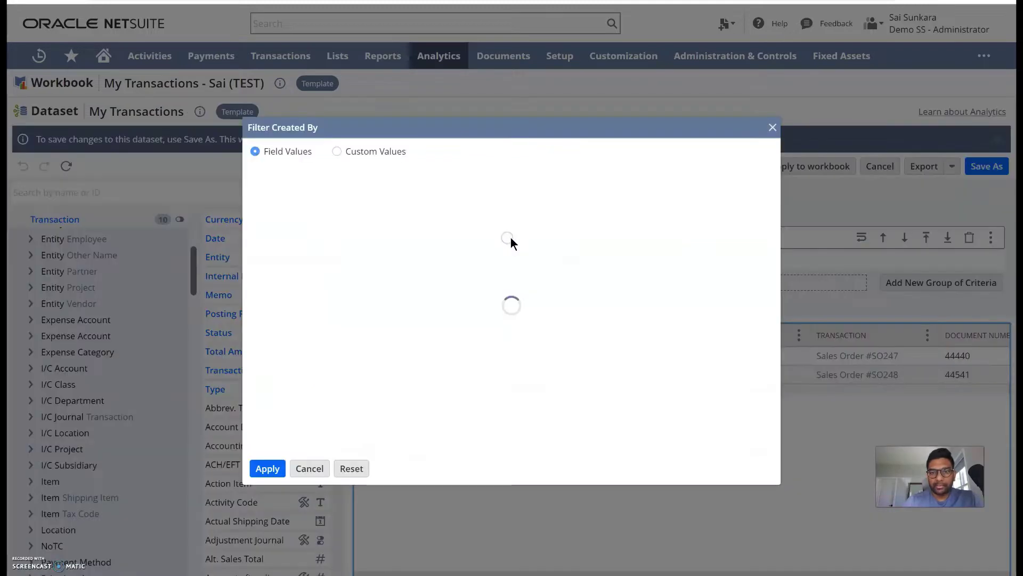
click(351, 469)
click(269, 468)
click(441, 329)
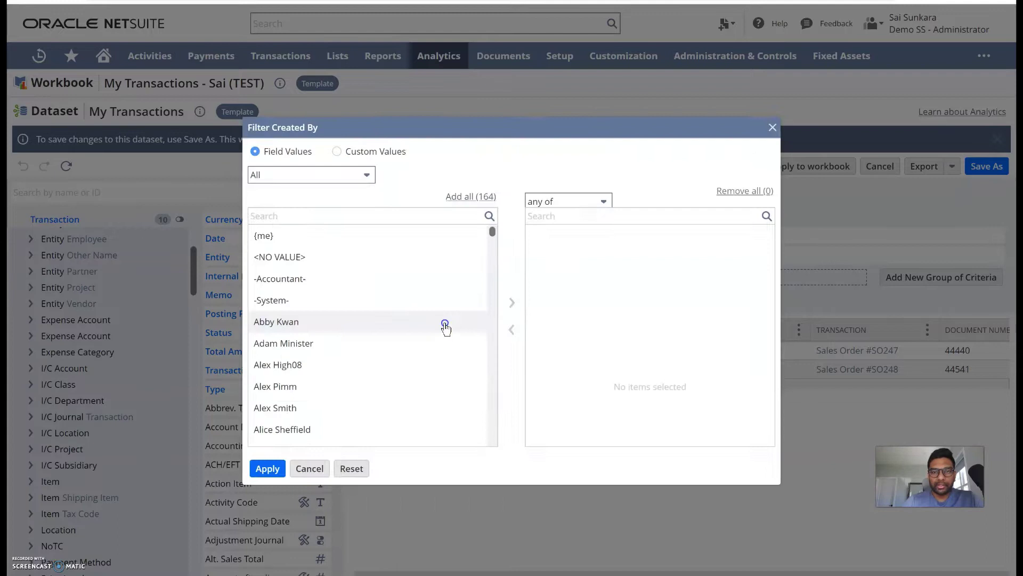
Add all 164 creators to the Created By filter and apply it
click(335, 257)
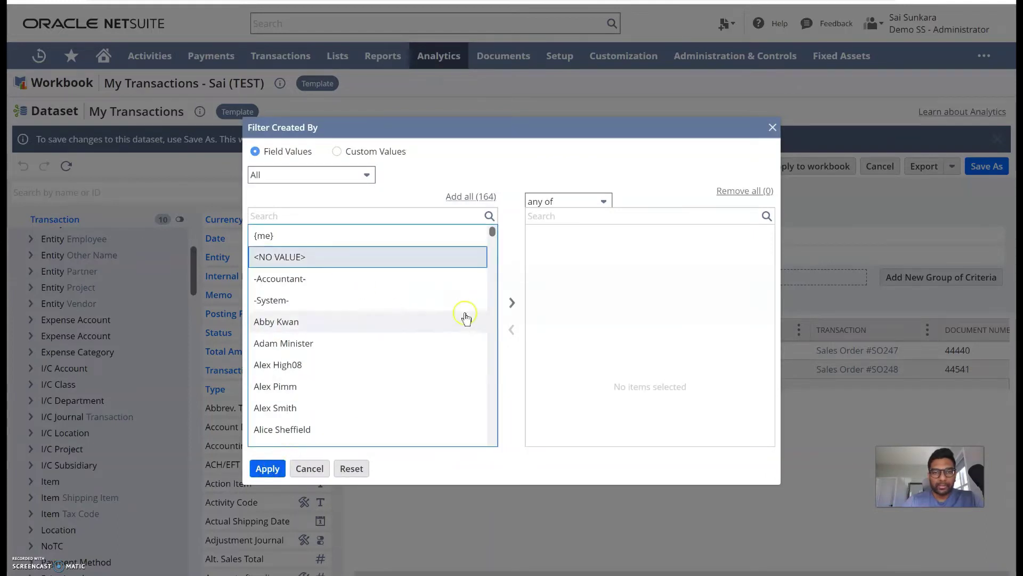
click(511, 302)
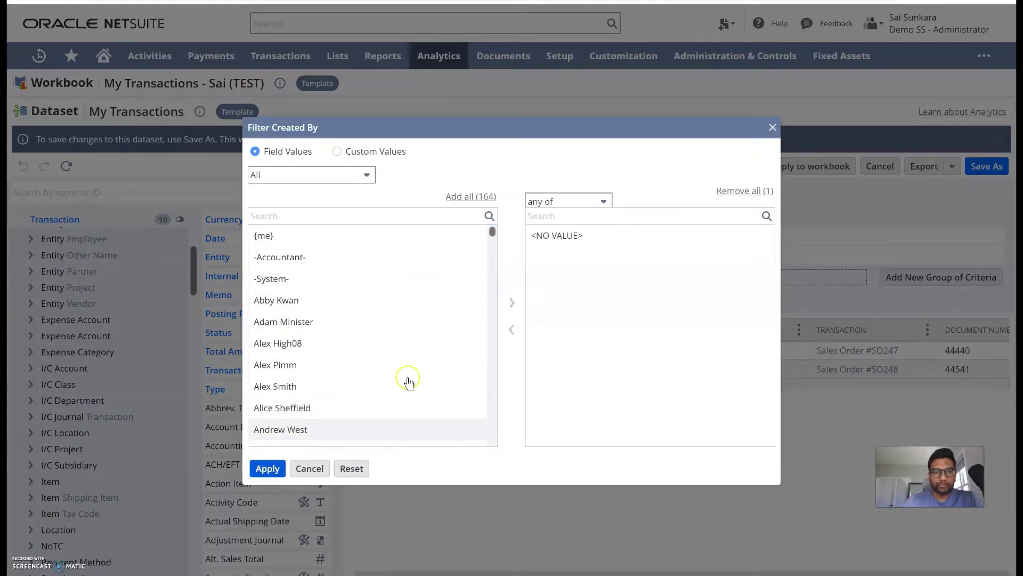
click(561, 236)
click(513, 326)
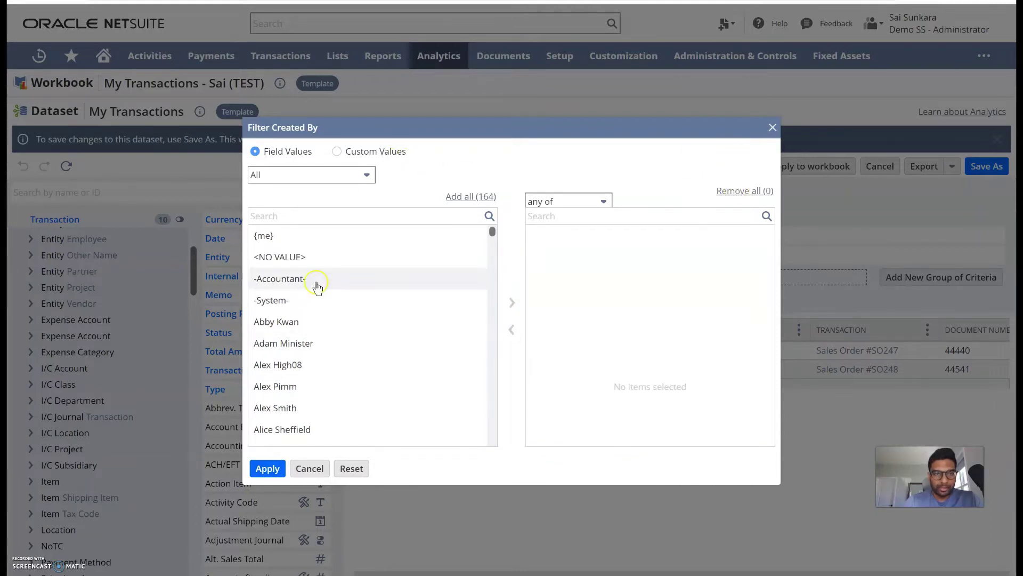
scroll(315, 284, down, 1)
scroll(315, 284, up, 1)
click(462, 198)
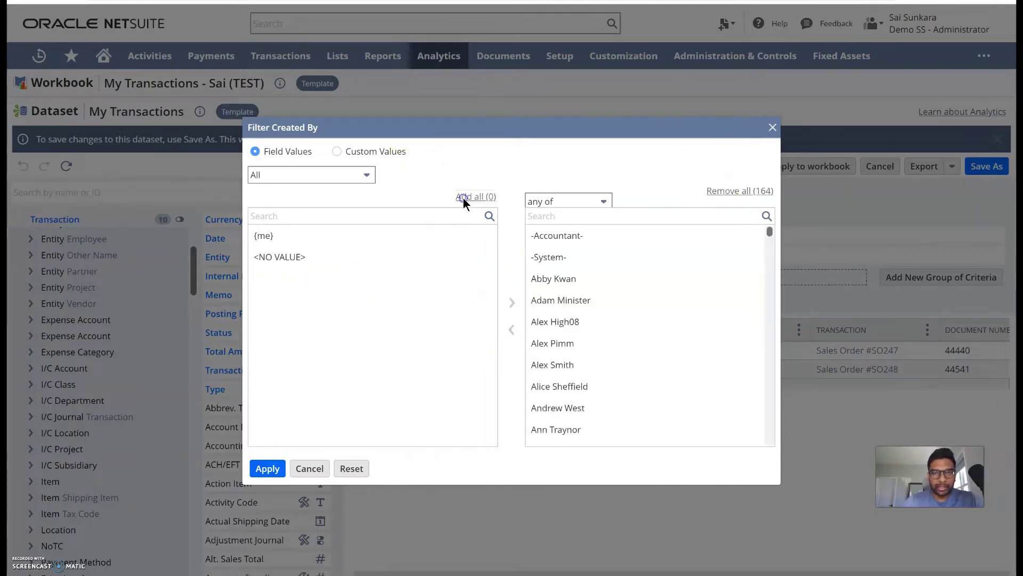
click(269, 469)
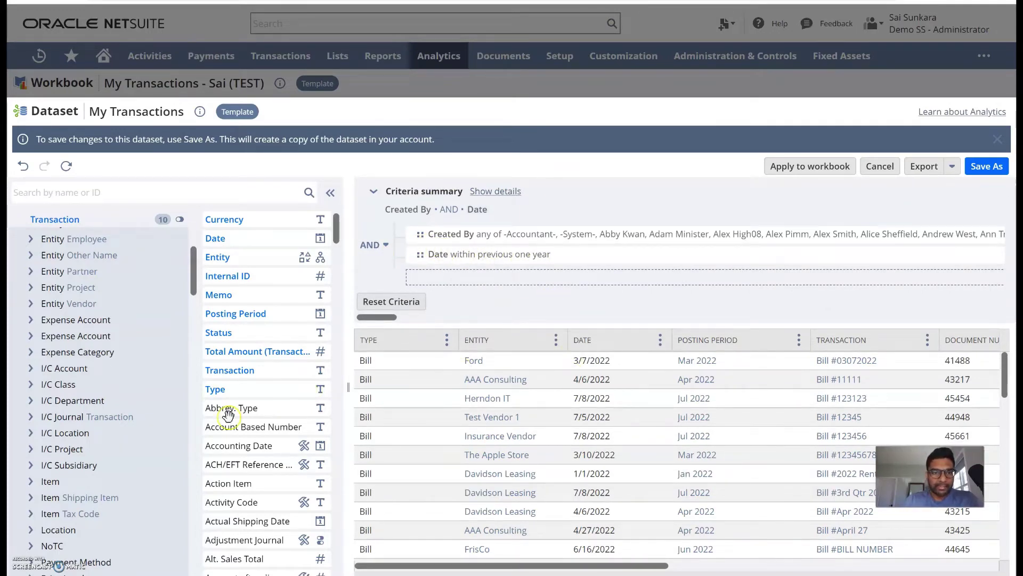
Remove the Accounting Date column from the dataset results grid
scroll(228, 415, down, 1)
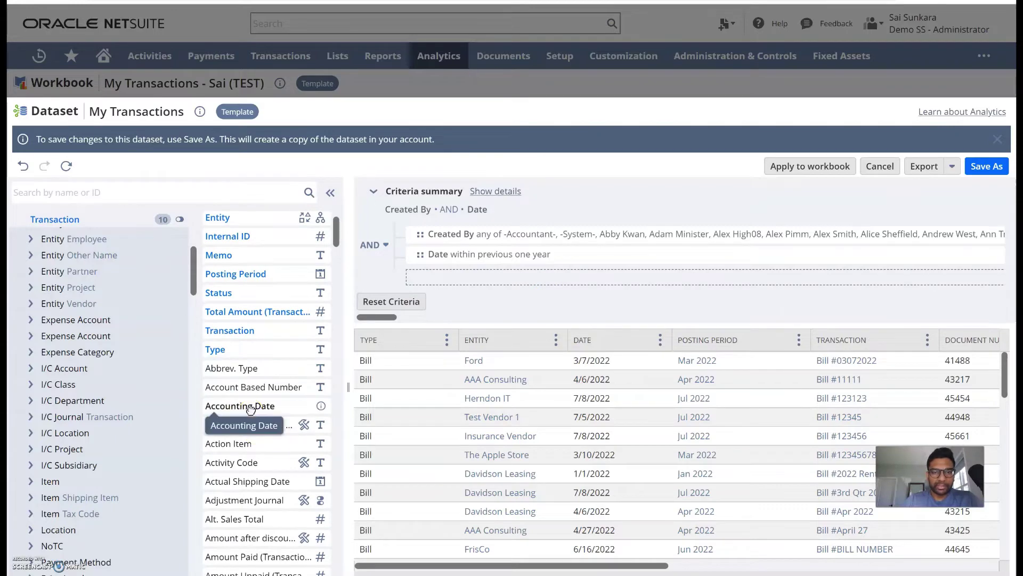
drag(250, 409, 438, 388)
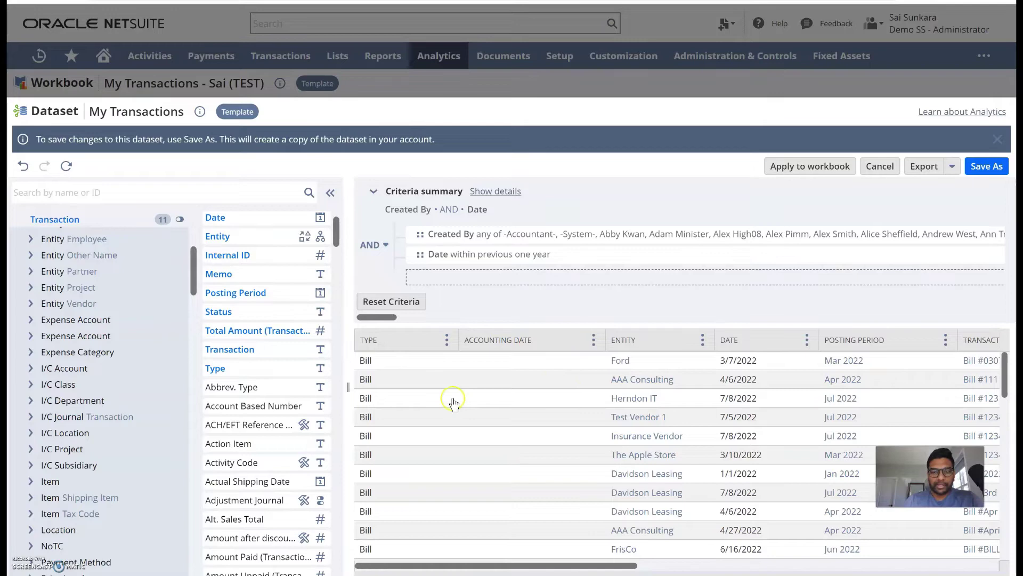
scroll(480, 400, down, 2)
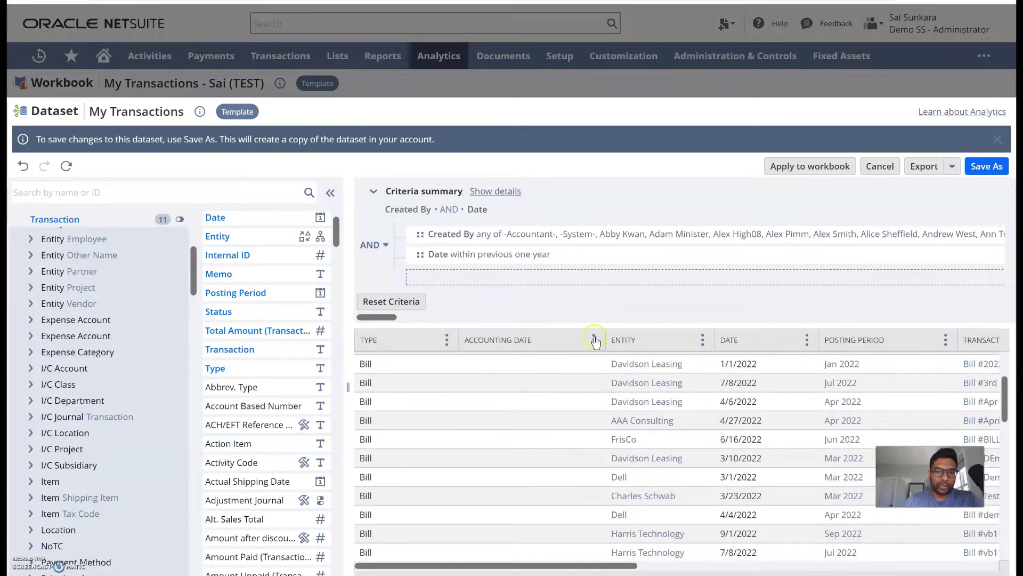
click(594, 339)
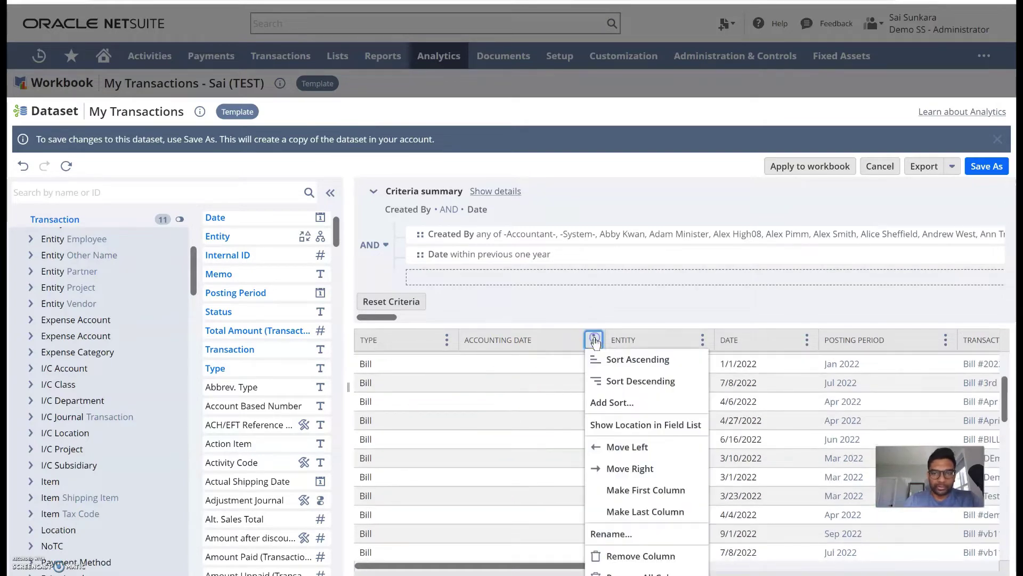
click(638, 556)
Add an Amount After Discount column beside Entity, showing values like 120,000.00
scroll(271, 471, down, 3)
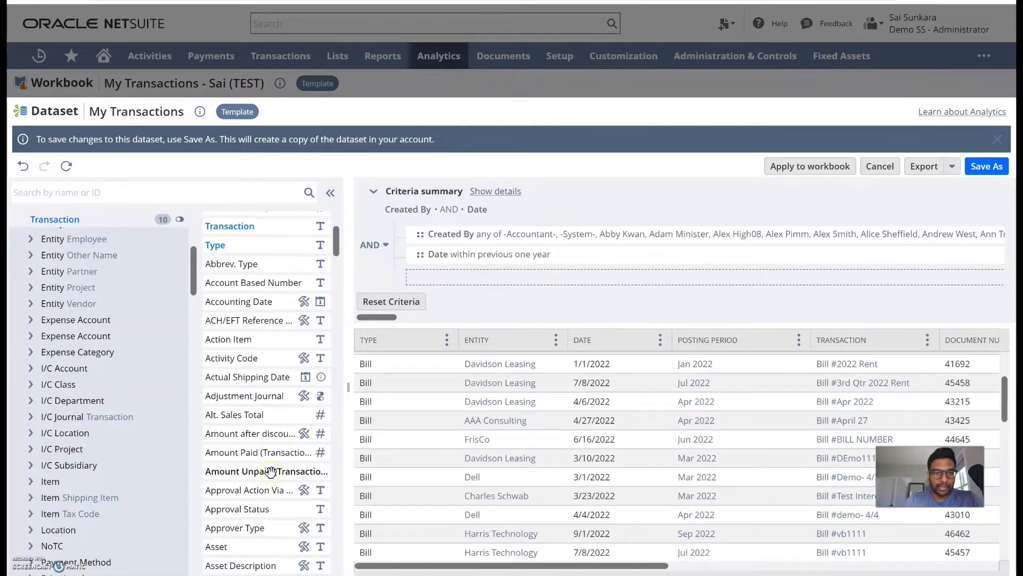
drag(247, 433, 521, 386)
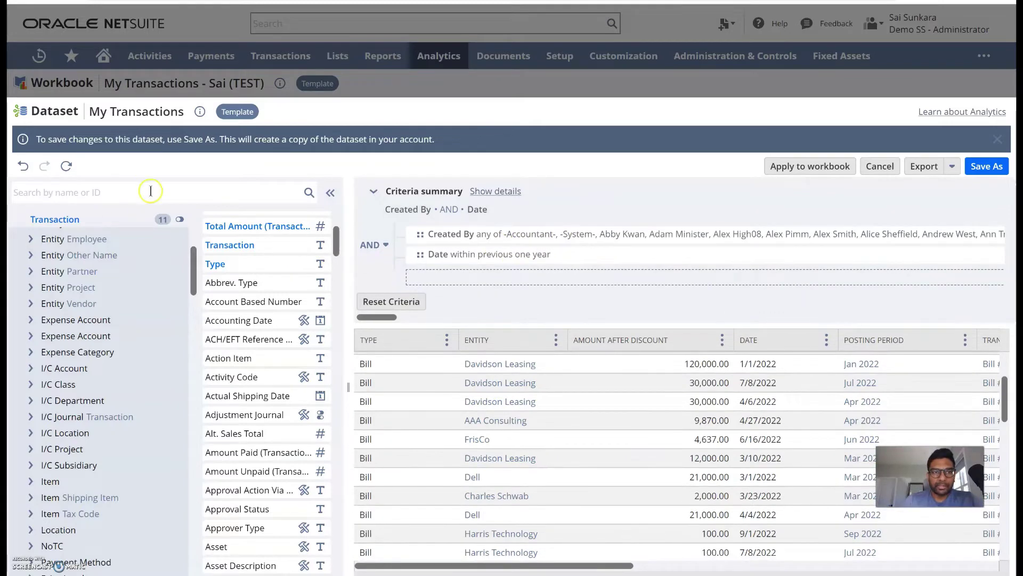
scroll(84, 417, down, 4)
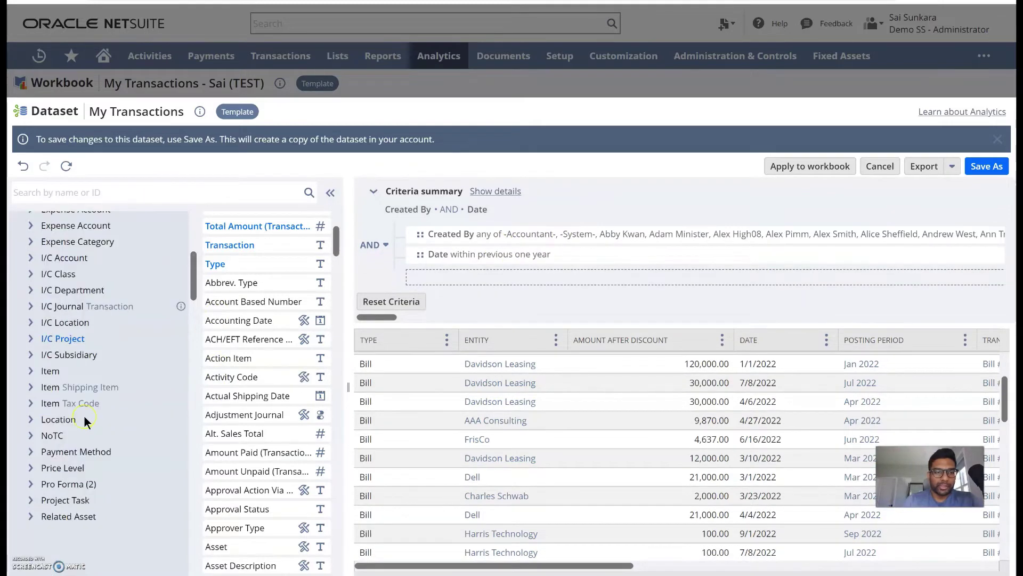
scroll(84, 417, down, 2)
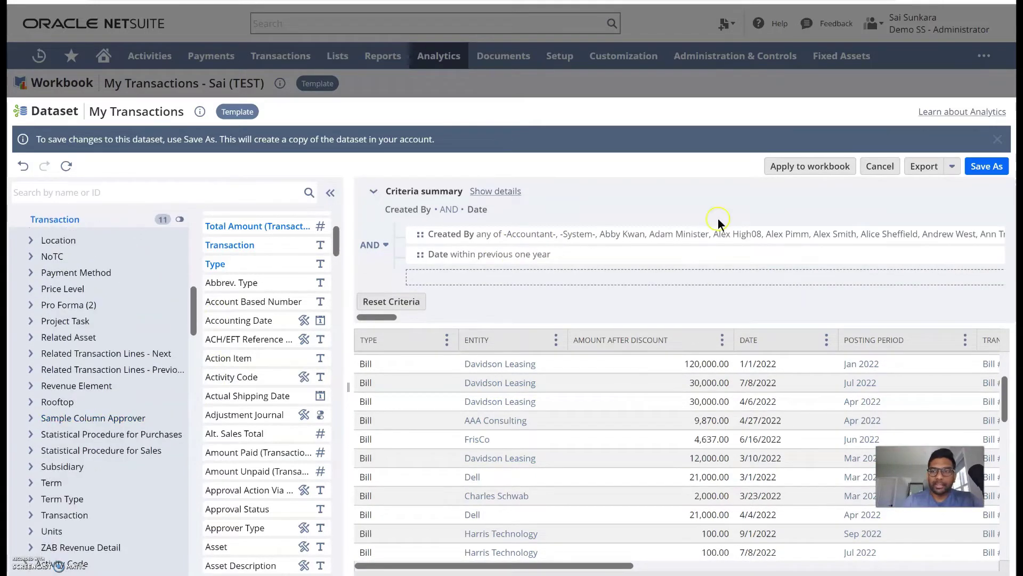
Apply the dataset to the workbook and save it as a copy named My Transactions plus the user's name
click(801, 170)
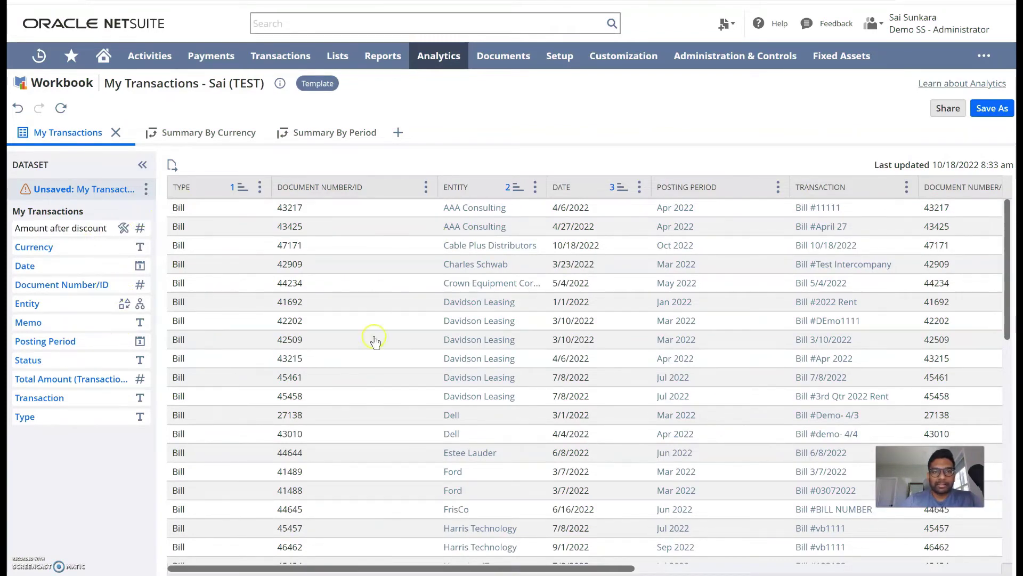
click(445, 568)
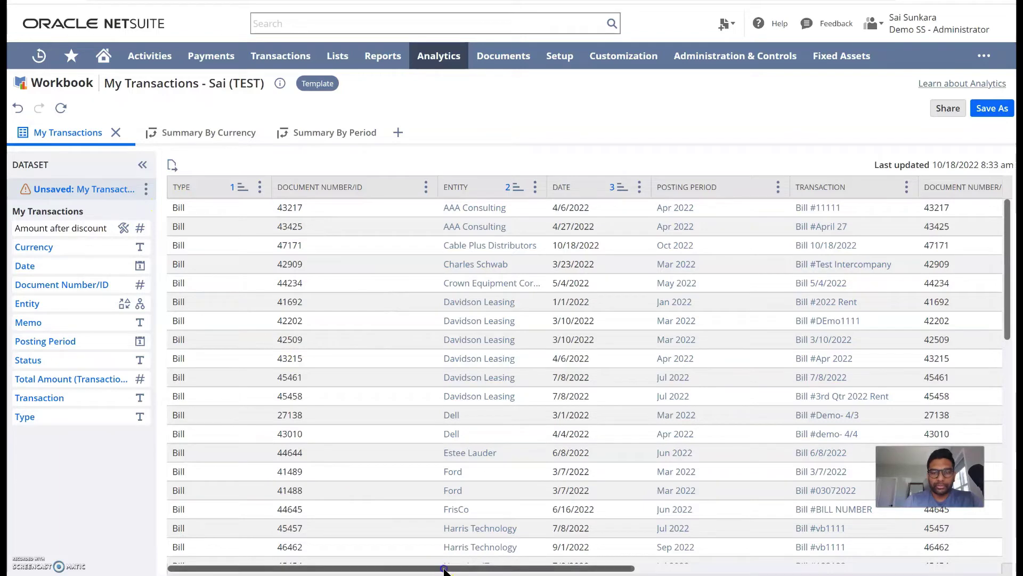
click(146, 190)
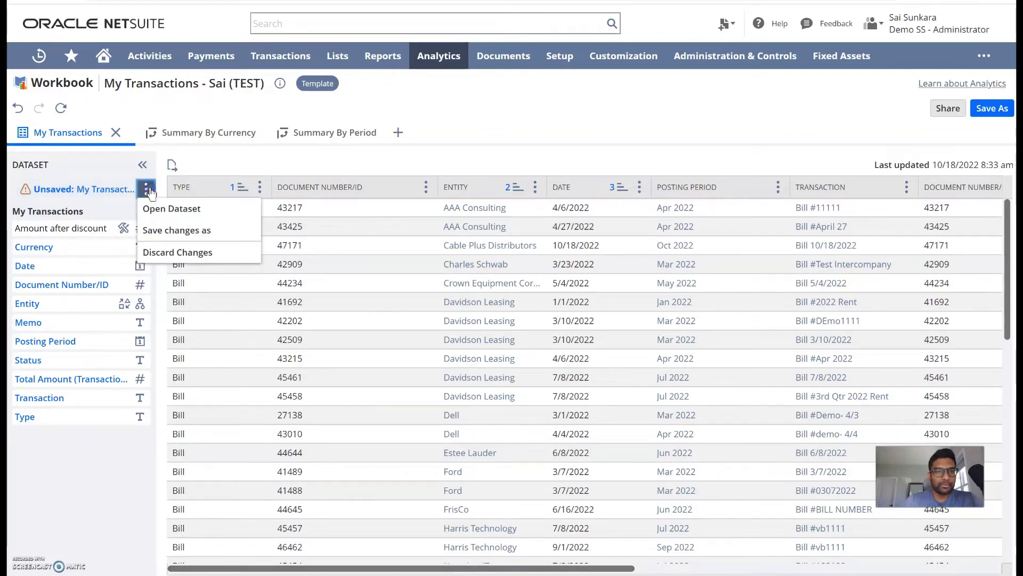
click(193, 227)
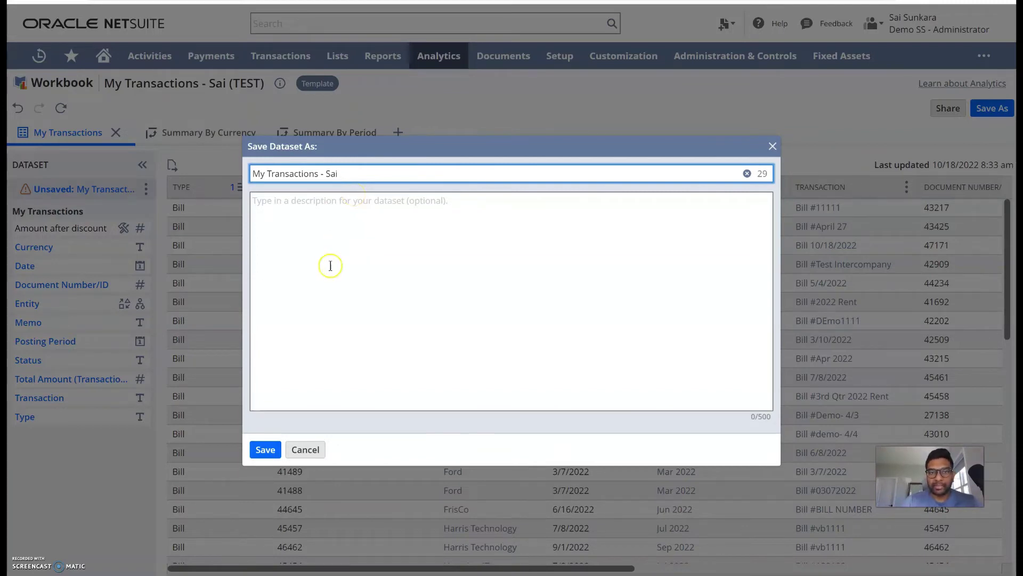
click(265, 451)
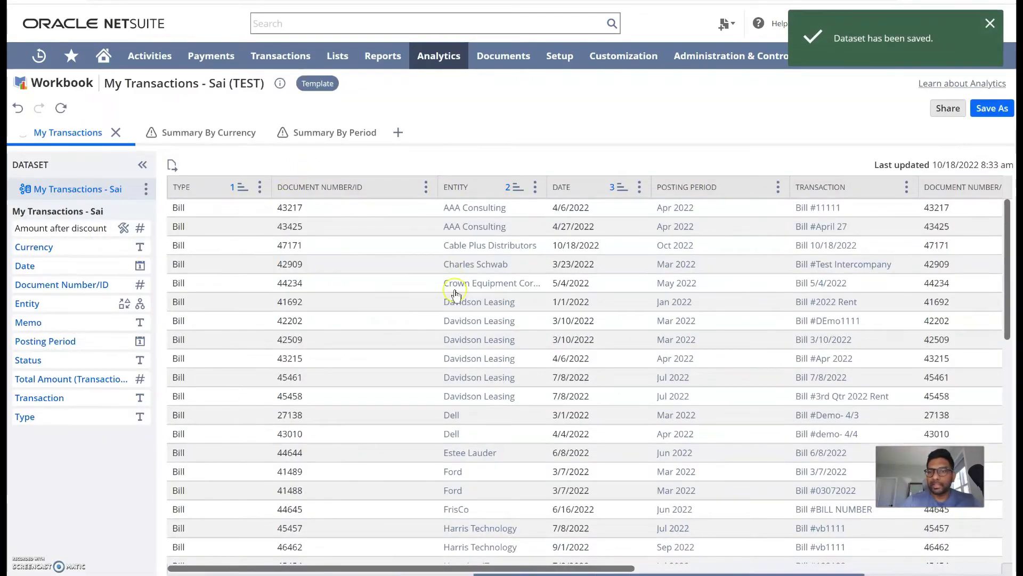
scroll(520, 337, right, 10)
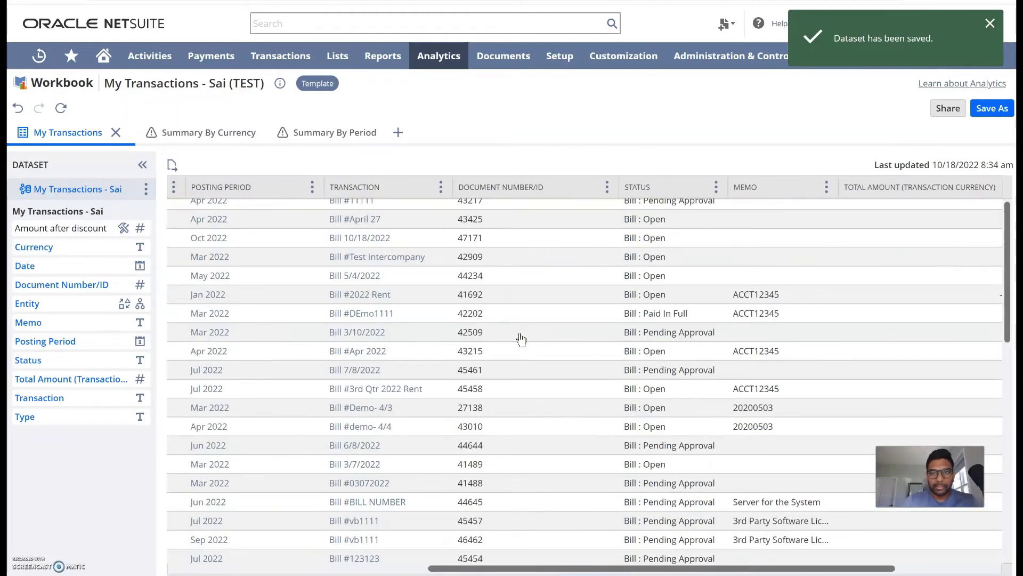
Place Entity as the column field of the Summary By Currency pivot, child level only
click(211, 132)
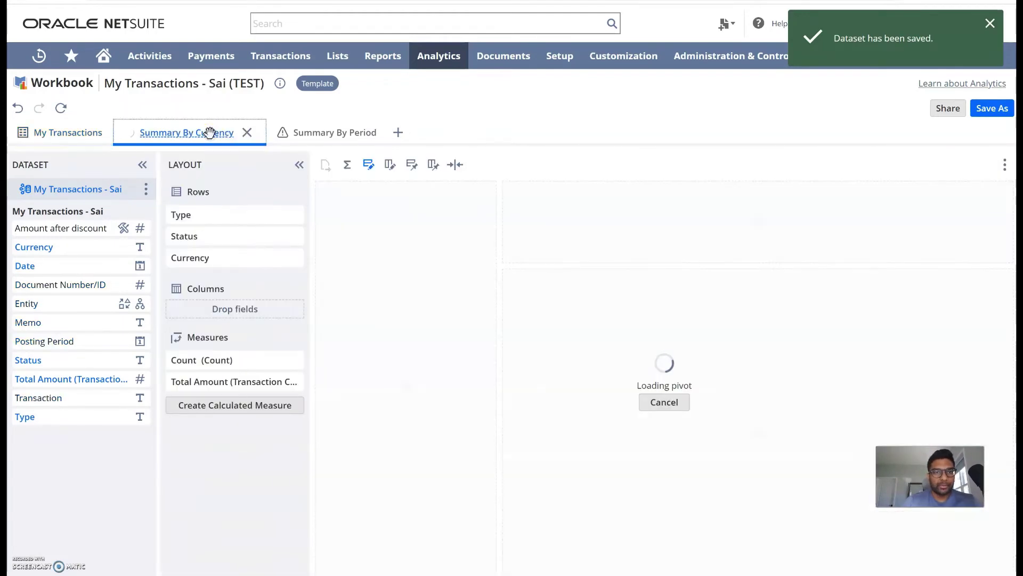
mouse_move(302, 235)
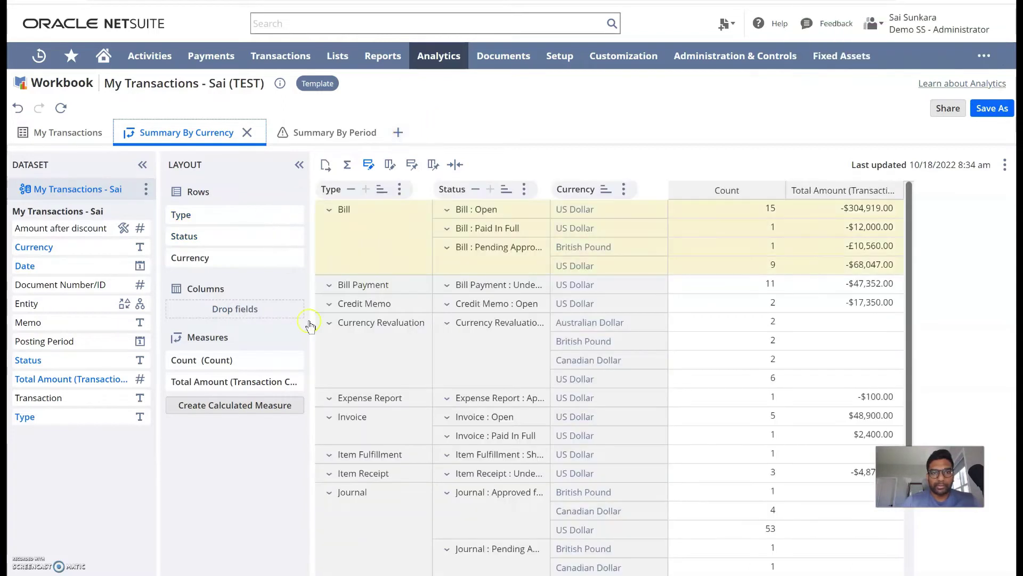
mouse_move(251, 235)
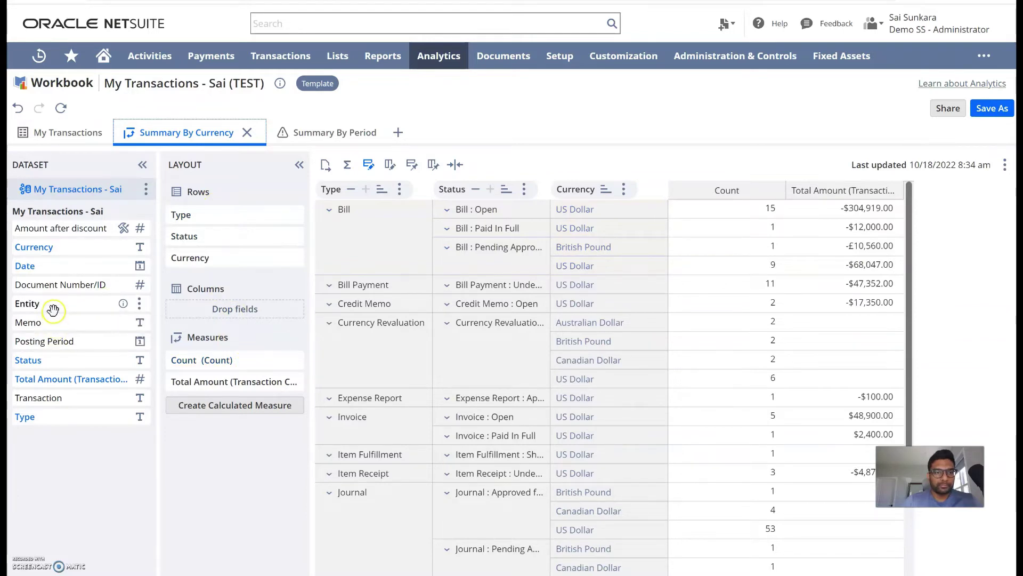
drag(84, 304, 240, 306)
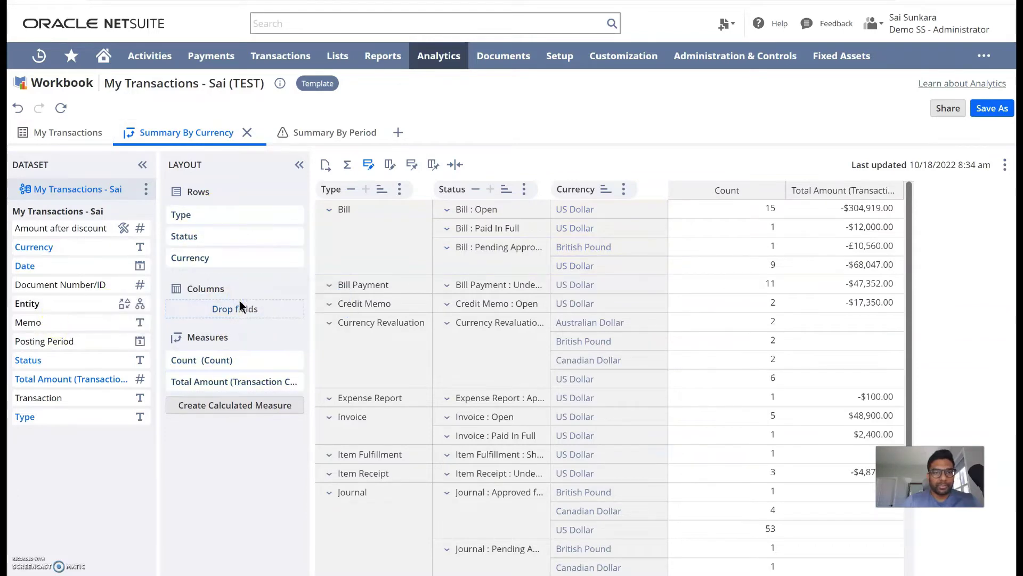
drag(71, 303, 196, 312)
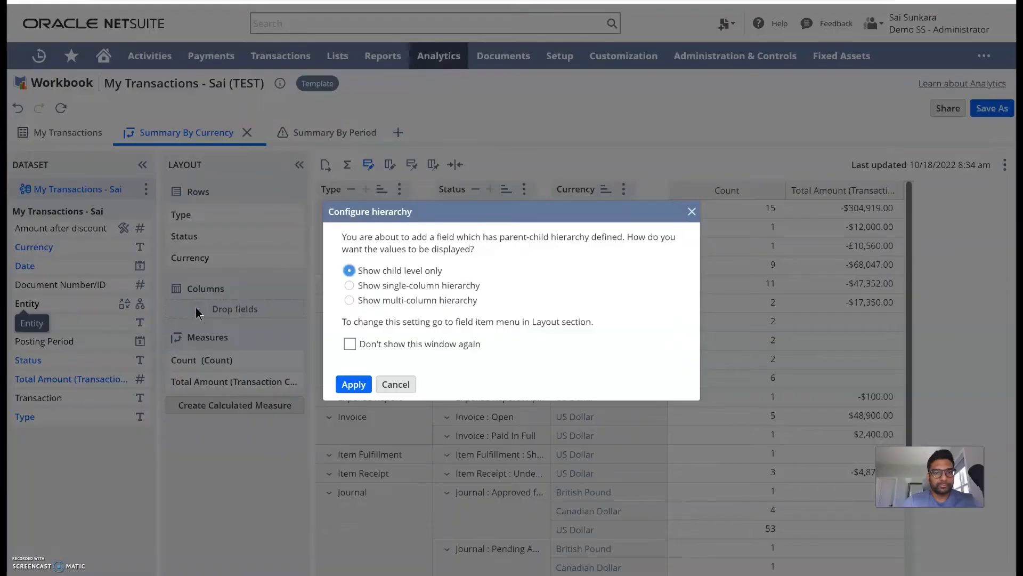
click(352, 385)
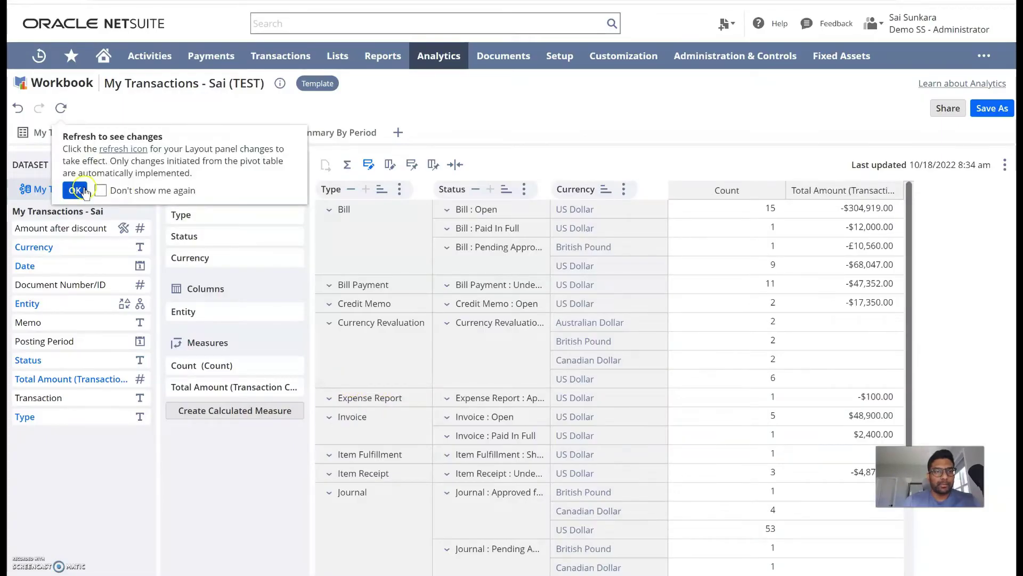
Refresh the pivot and review its per-entity columns such as Ford and Davidson Leasing
click(75, 190)
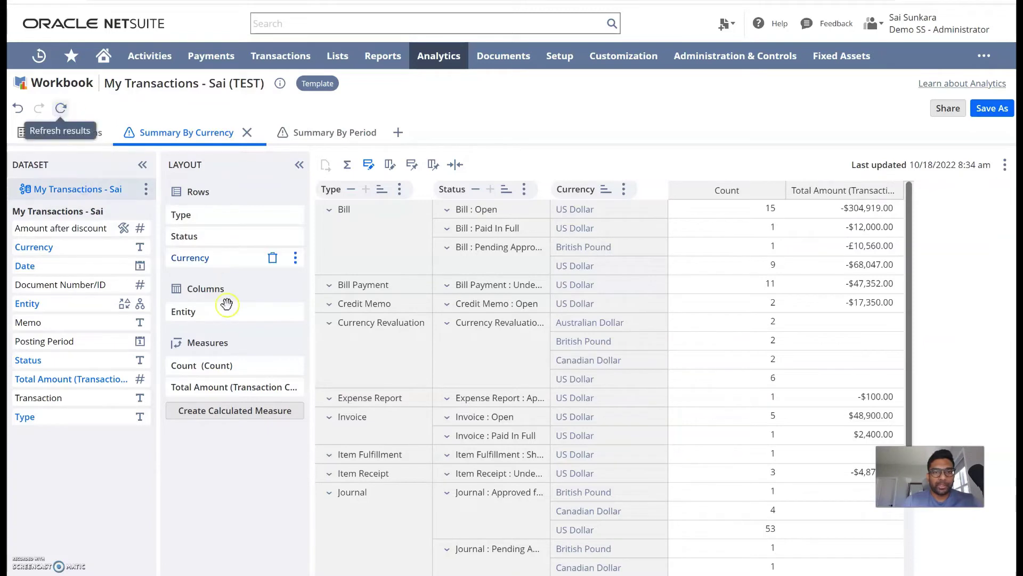
click(60, 108)
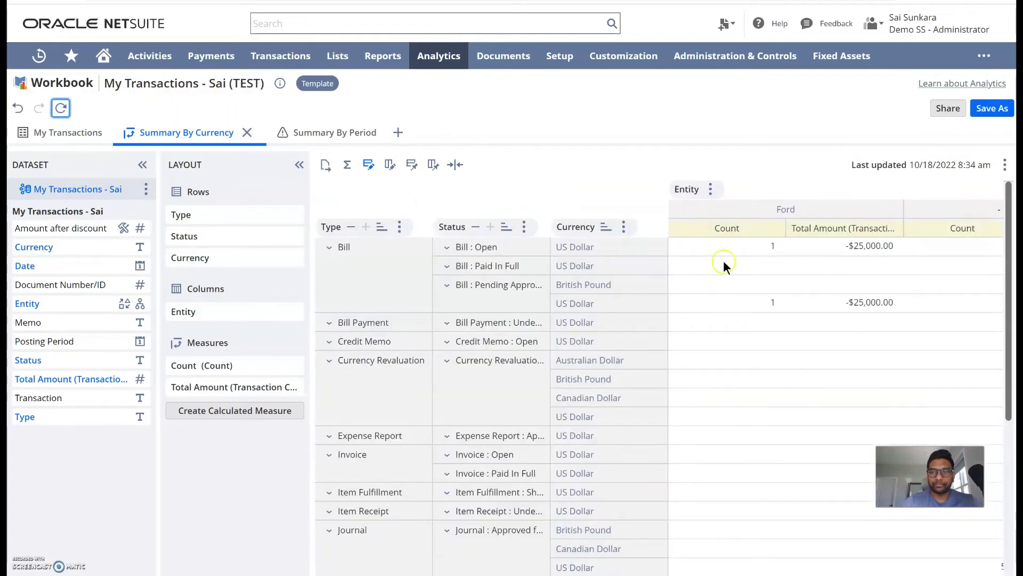
scroll(812, 278, right, 3)
scroll(812, 279, right, 3)
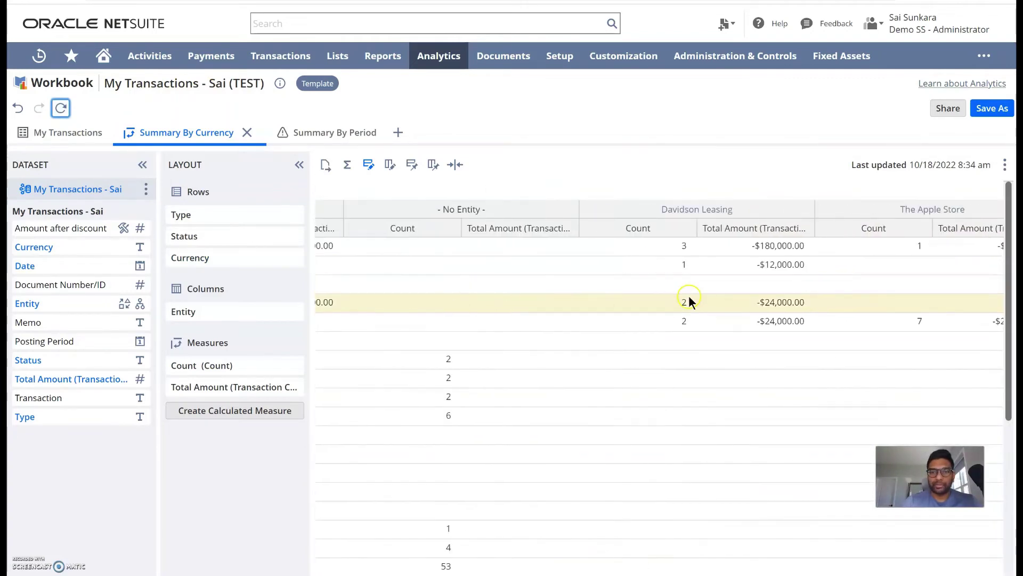
scroll(738, 272, left, 6)
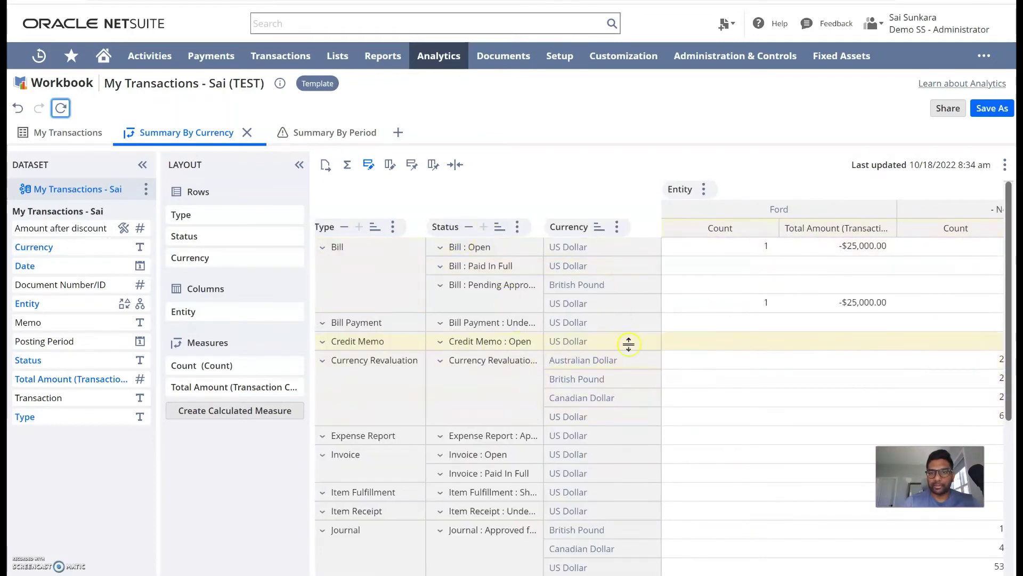
scroll(629, 347, right, 3)
scroll(629, 346, right, 2)
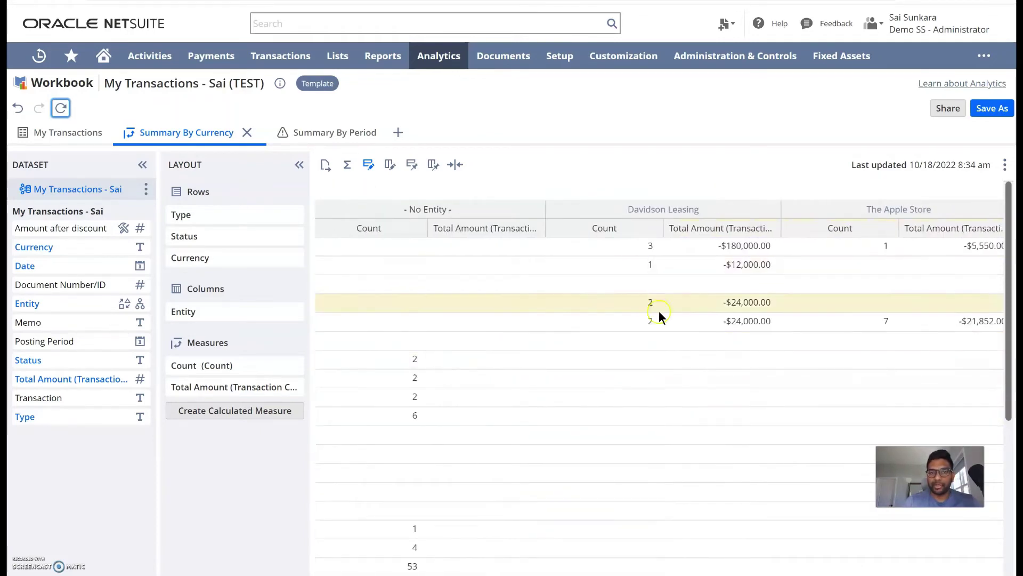
scroll(621, 260, right, 2)
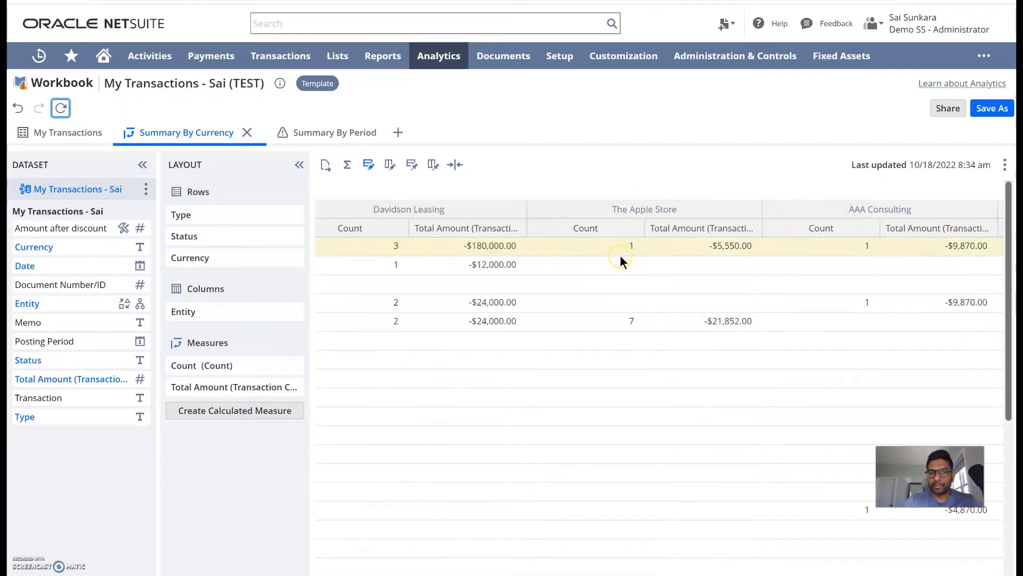
Add a new chart tab plotting Total Amount (Transaction Currency) by Posting Period, split by Date year
click(399, 132)
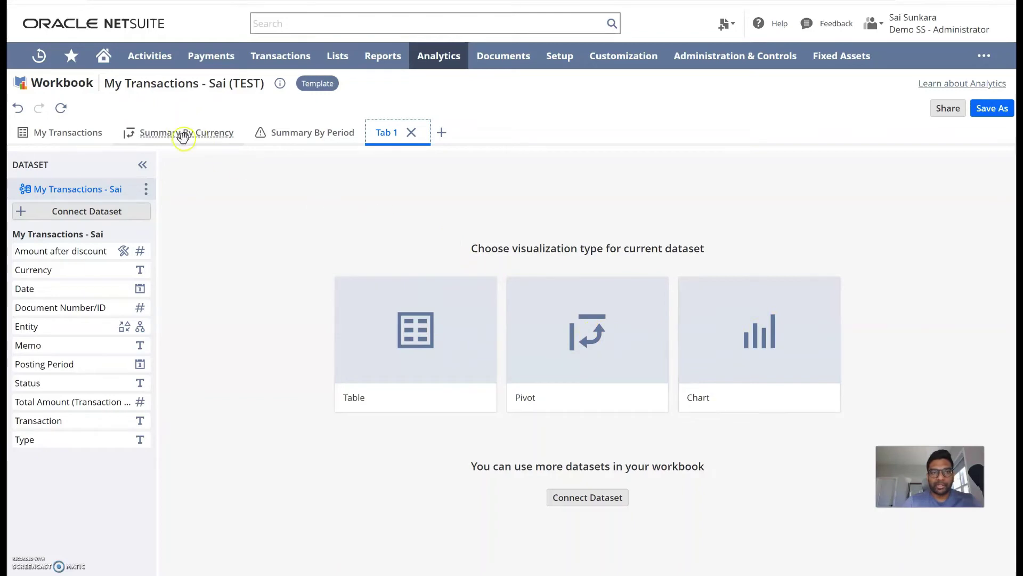
click(718, 335)
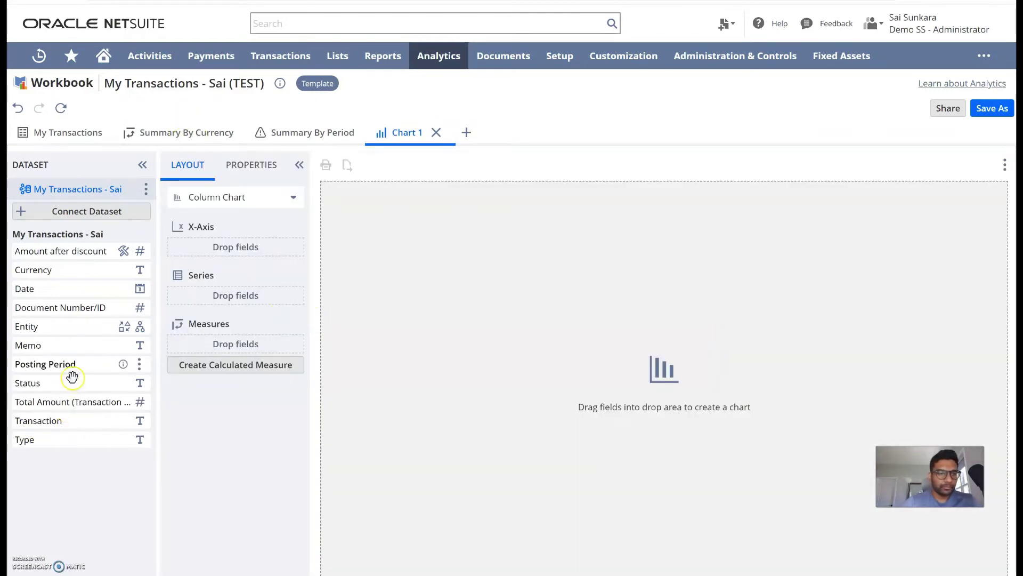
drag(68, 363, 214, 244)
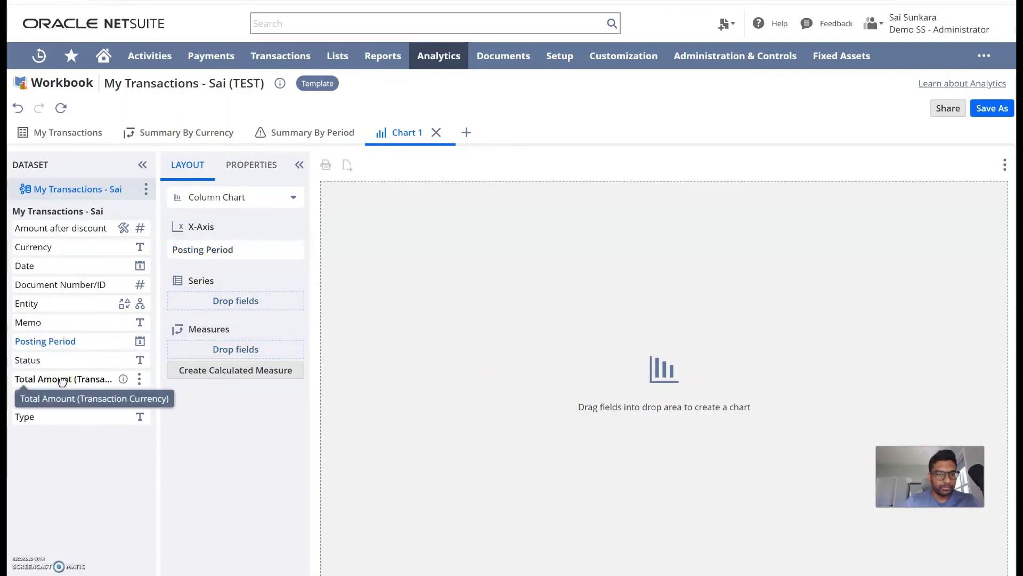
drag(75, 379, 242, 349)
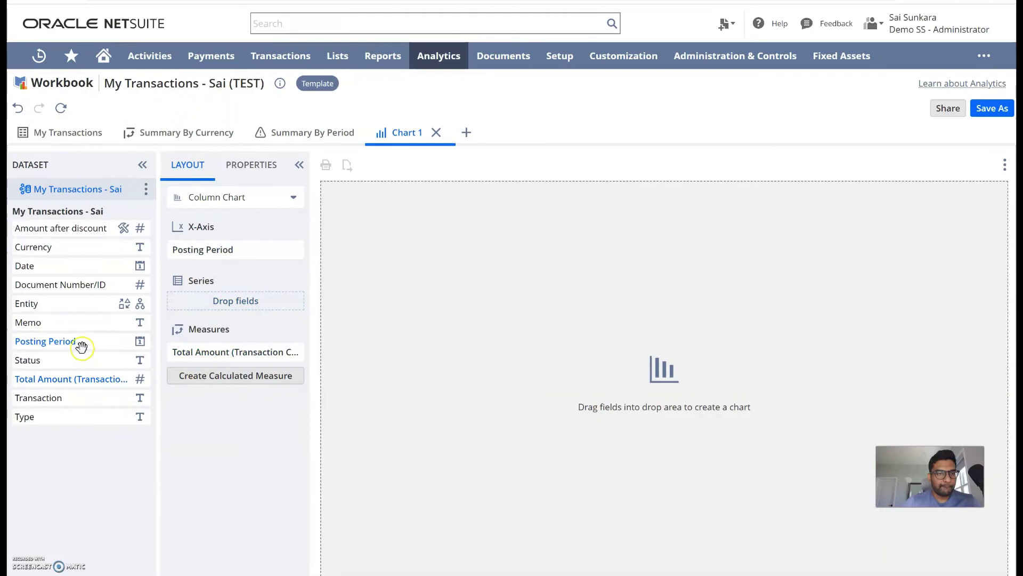
drag(64, 269, 223, 302)
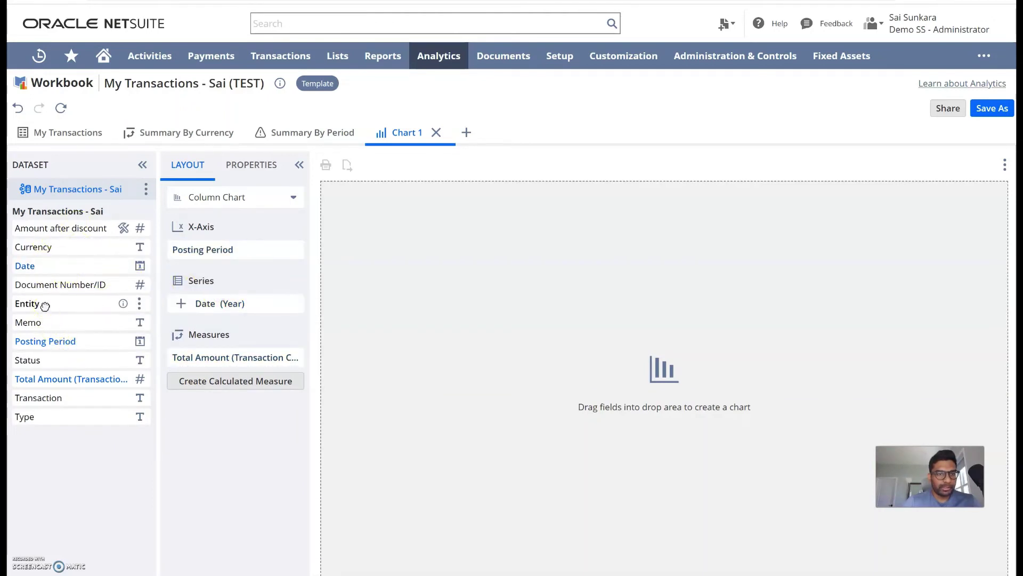
Put Entity on the X-axis at child level only, drop Posting Period, and redraw the chart
drag(32, 301, 235, 254)
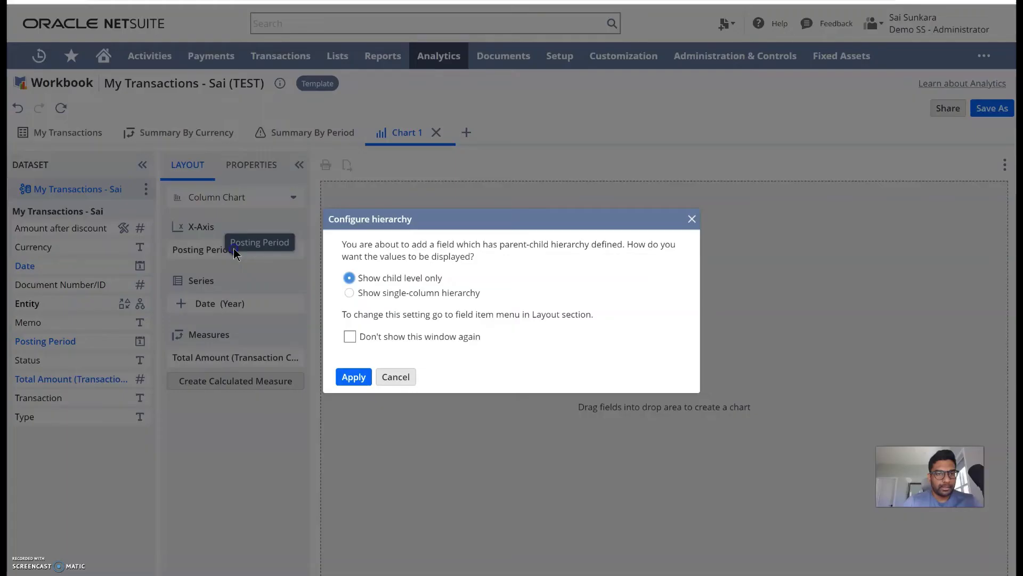
click(347, 377)
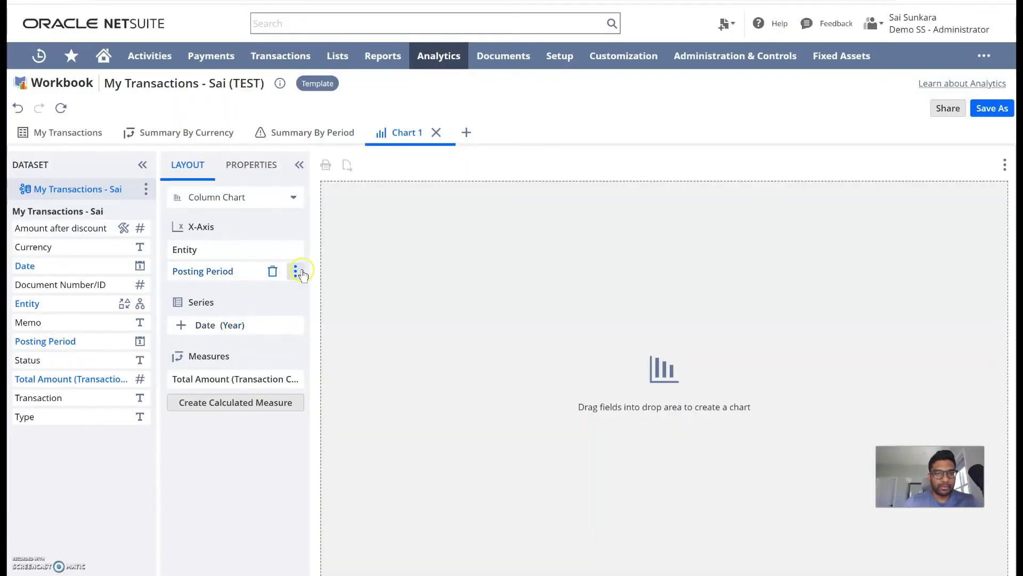
click(279, 270)
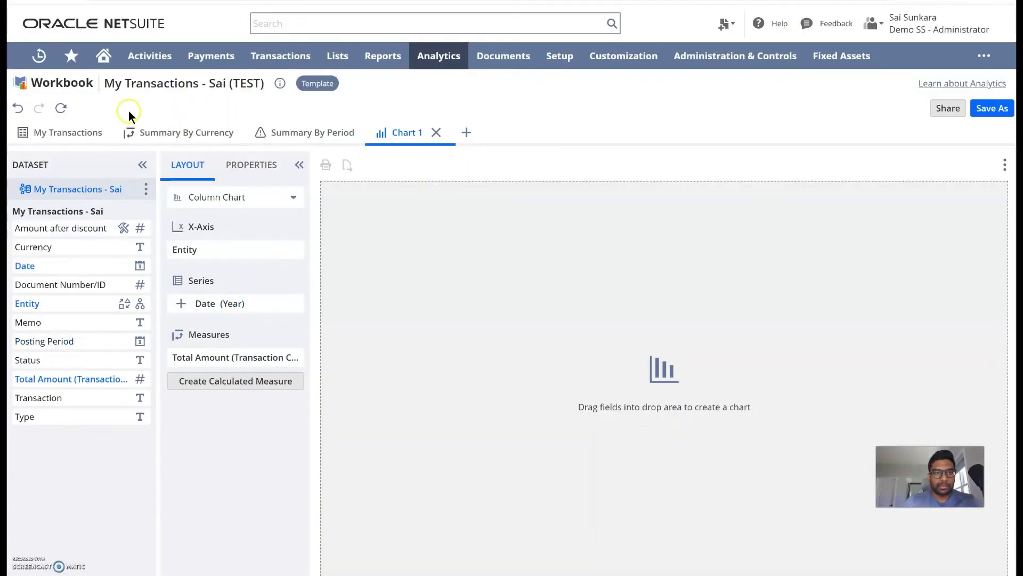
click(61, 108)
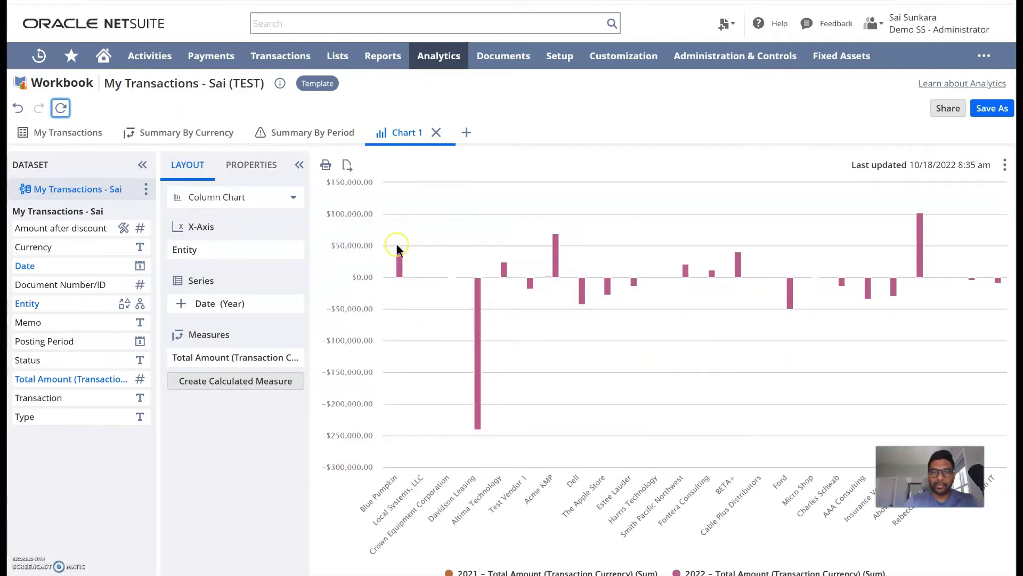
Rename the Chart 1 view to 'Transactions by Customer'
mouse_move(243, 301)
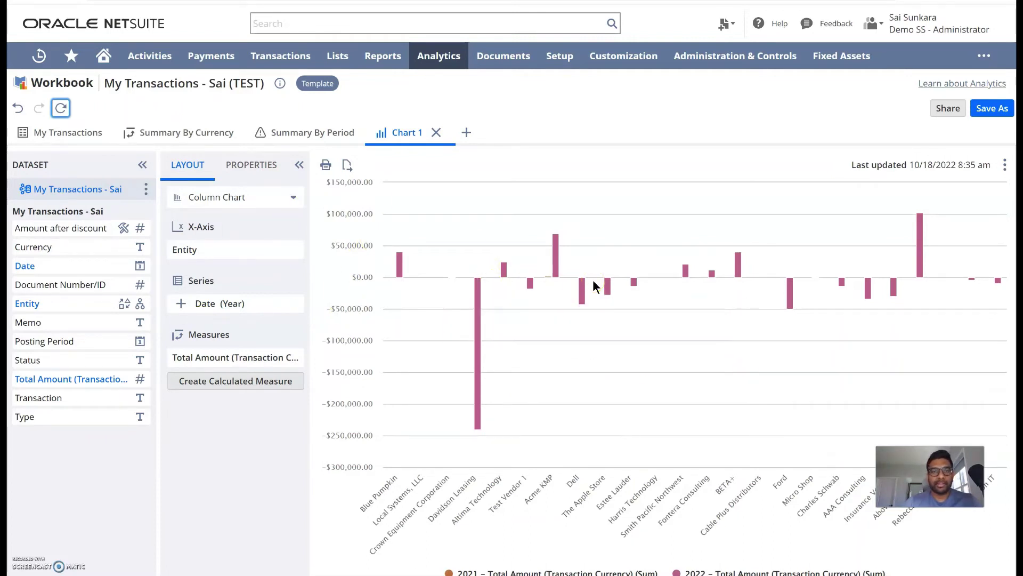
click(370, 232)
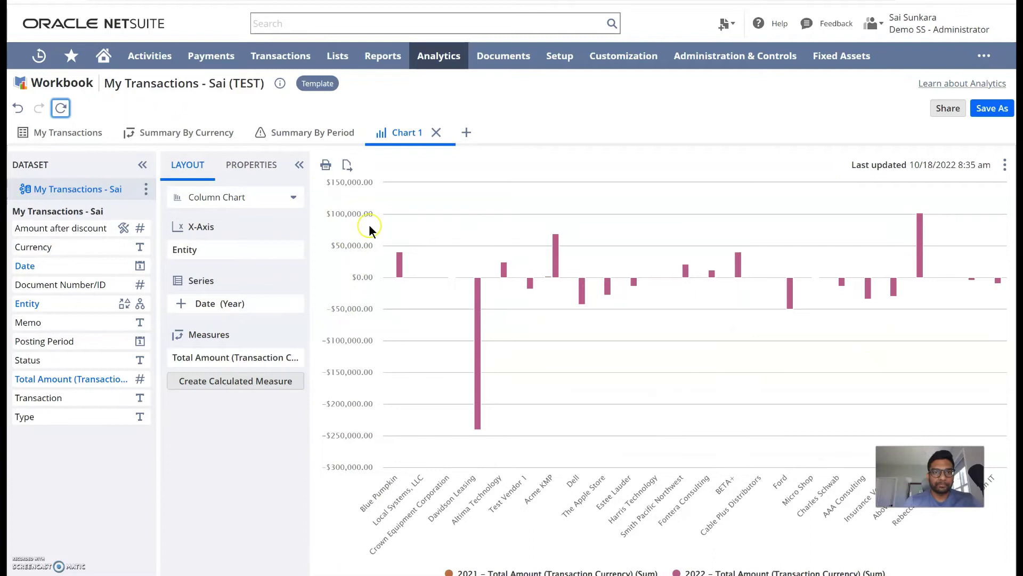
double_click(400, 137)
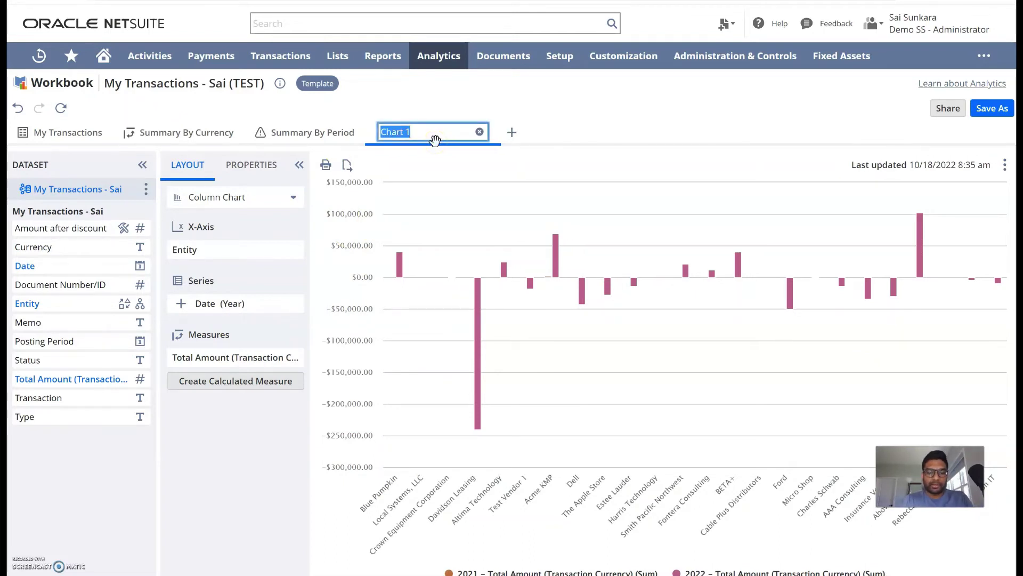
text(Transac)
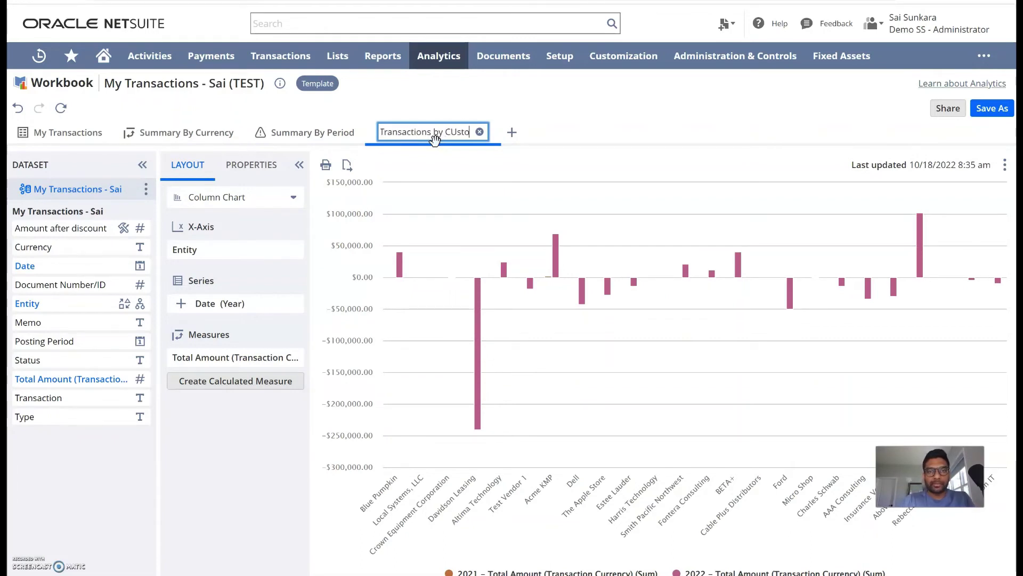
text(tions by Customer)
key(Return)
Save the workbook through Save As, keeping its name and the 'Test workbook' description
click(982, 110)
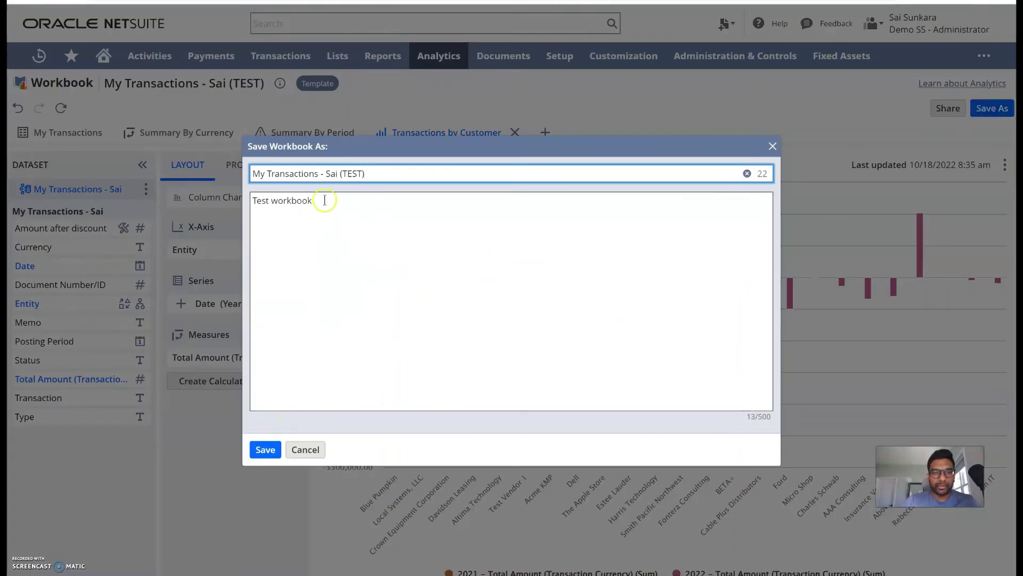
click(265, 449)
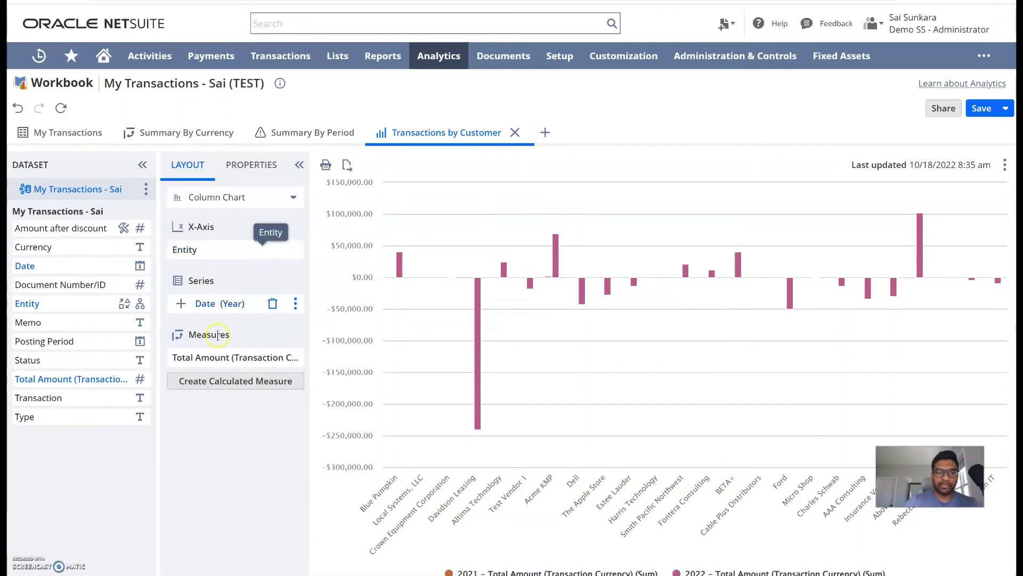
click(229, 381)
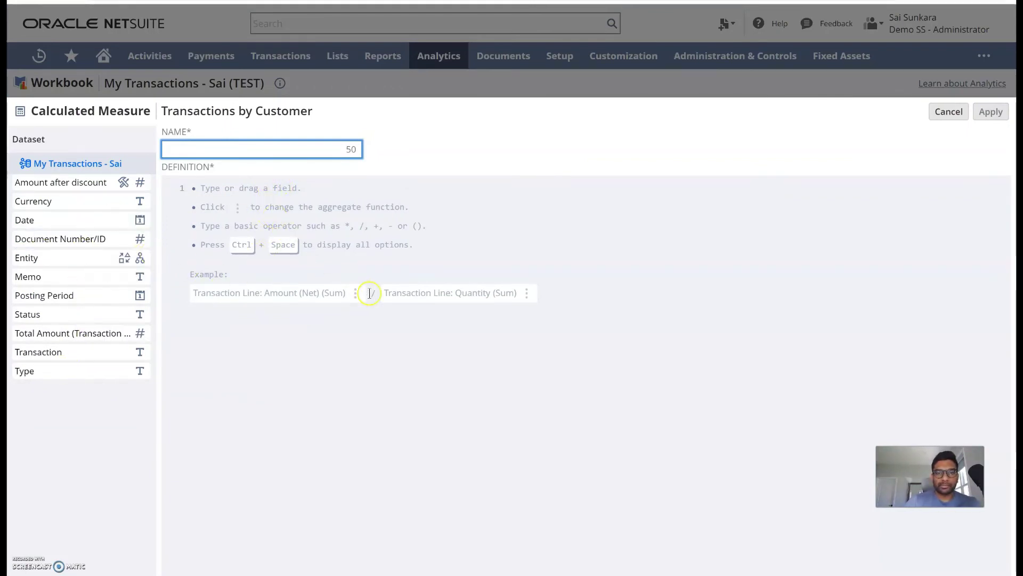
click(203, 293)
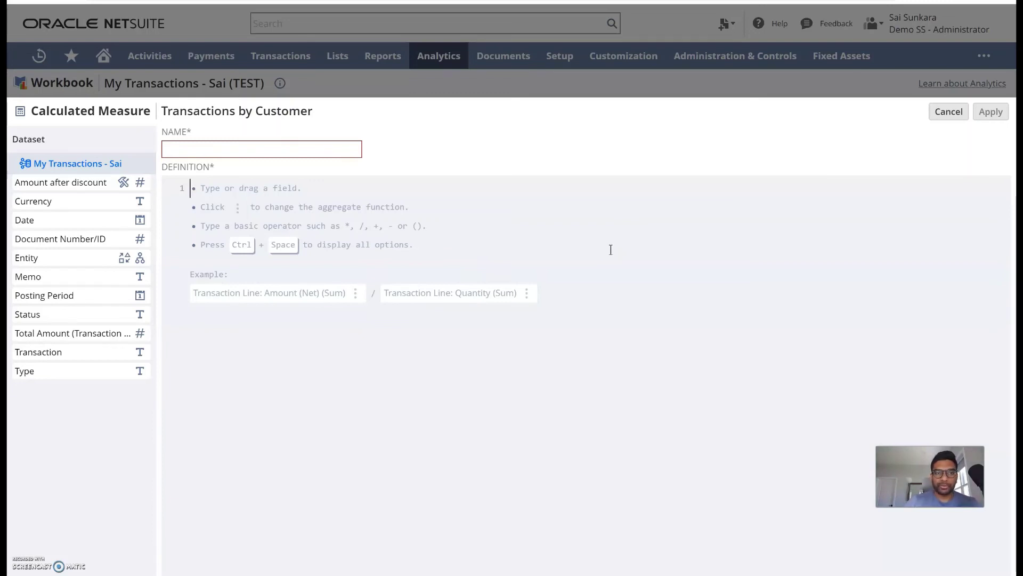
click(949, 112)
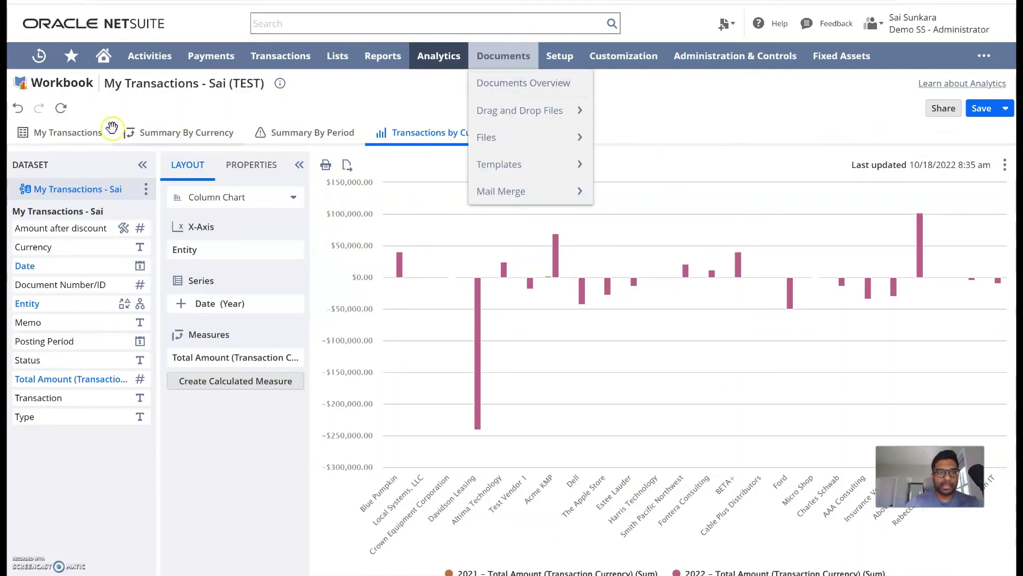
Open the Home dashboard in a new tab and add an Analytics portlet above Customer Search
right_click(104, 60)
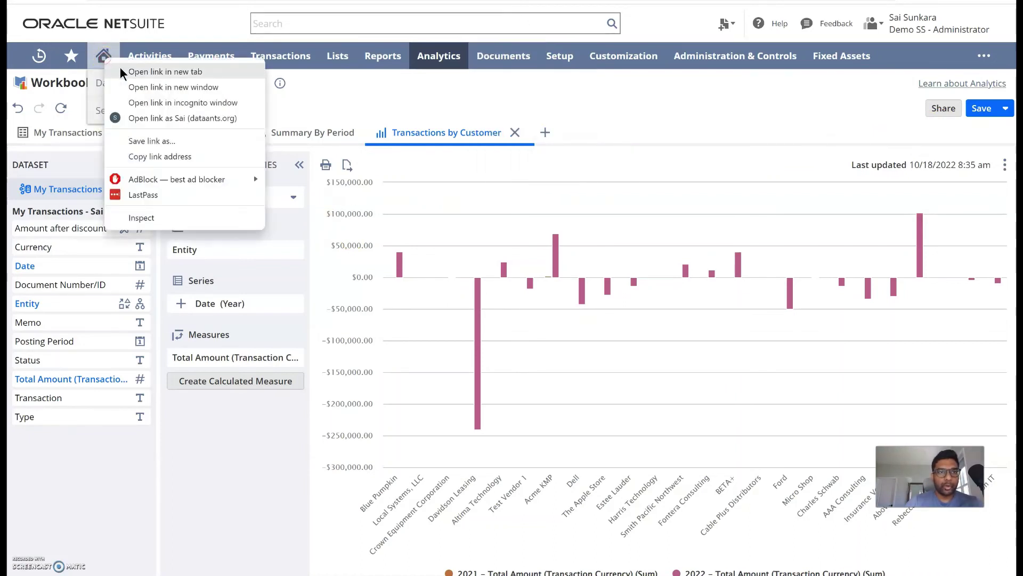
click(122, 68)
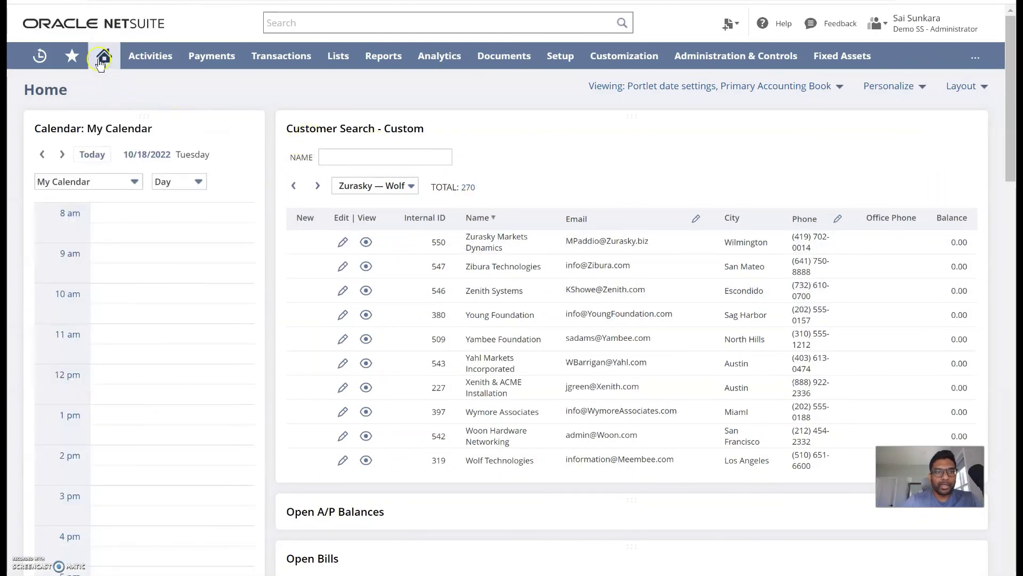
click(920, 96)
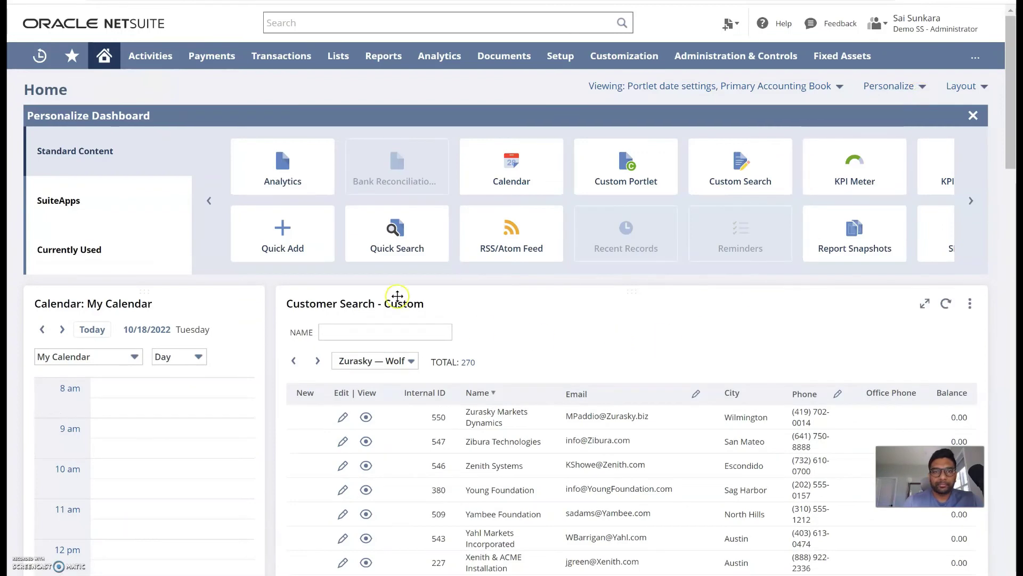
mouse_move(290, 167)
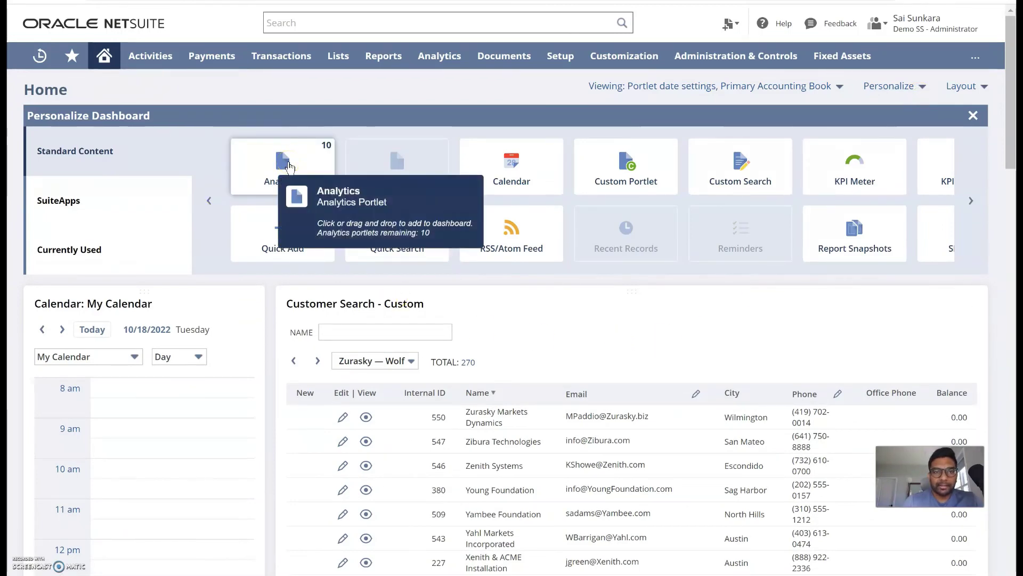
click(290, 167)
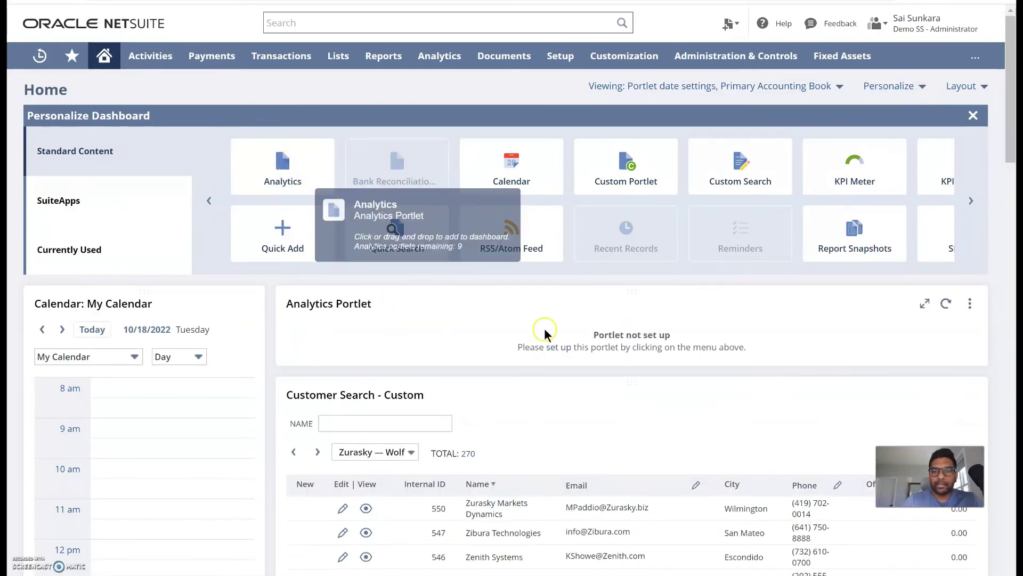
click(970, 303)
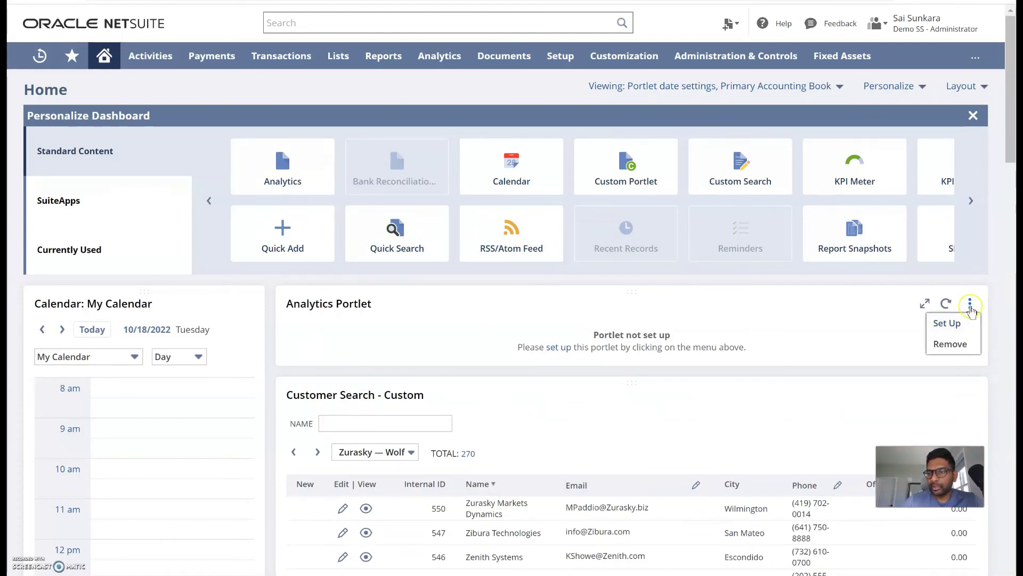
Set up the Analytics portlet with the Transactions by Customer visualization at Medium height
click(970, 320)
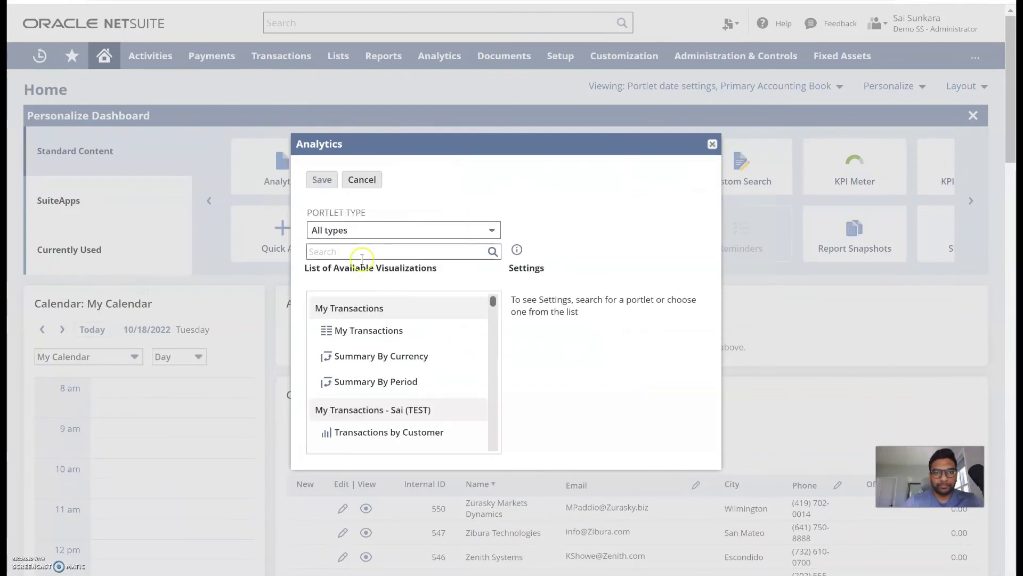
scroll(421, 355, down, 2)
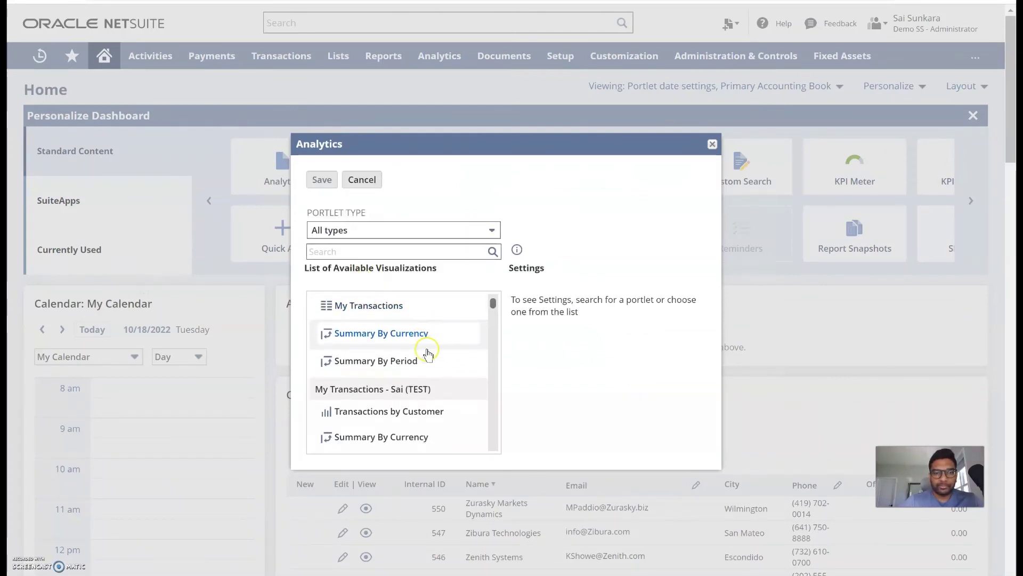
scroll(404, 346, down, 1)
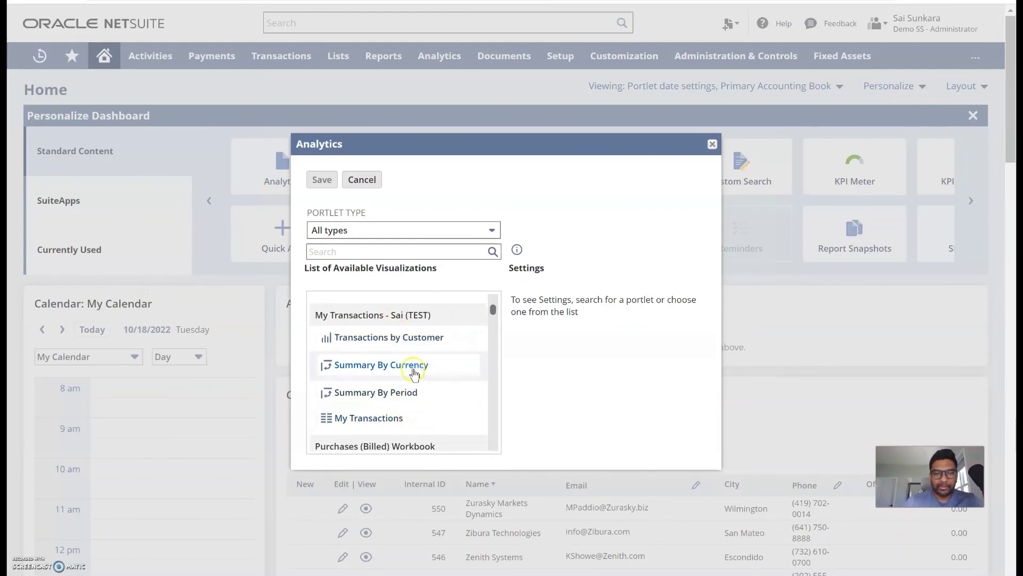
click(425, 339)
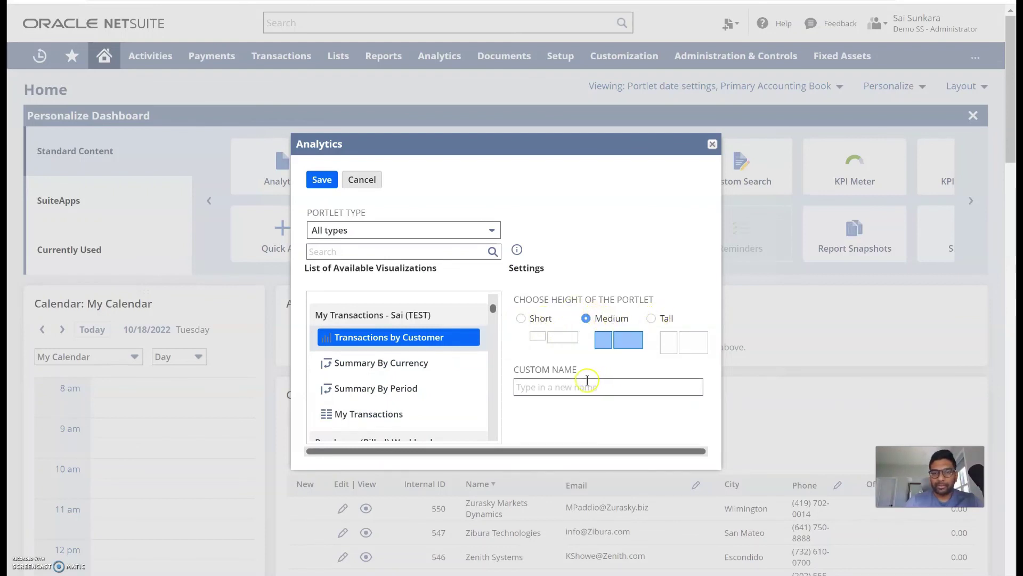
click(314, 183)
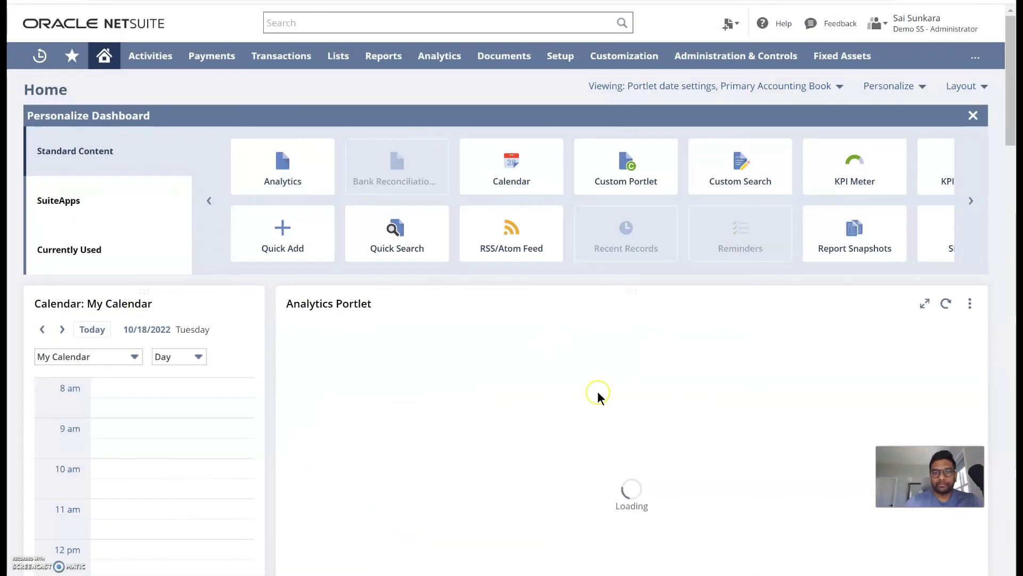
Scroll the Home dashboard to review the Transactions by Customer chart in its portlet
scroll(598, 397, down, 1)
scroll(598, 393, down, 1)
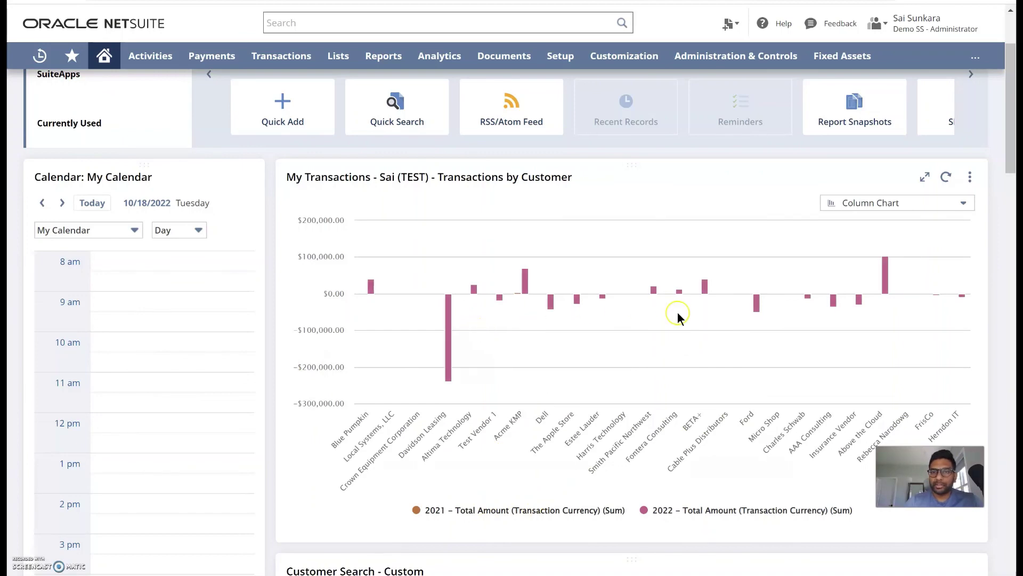
scroll(677, 312, down, 1)
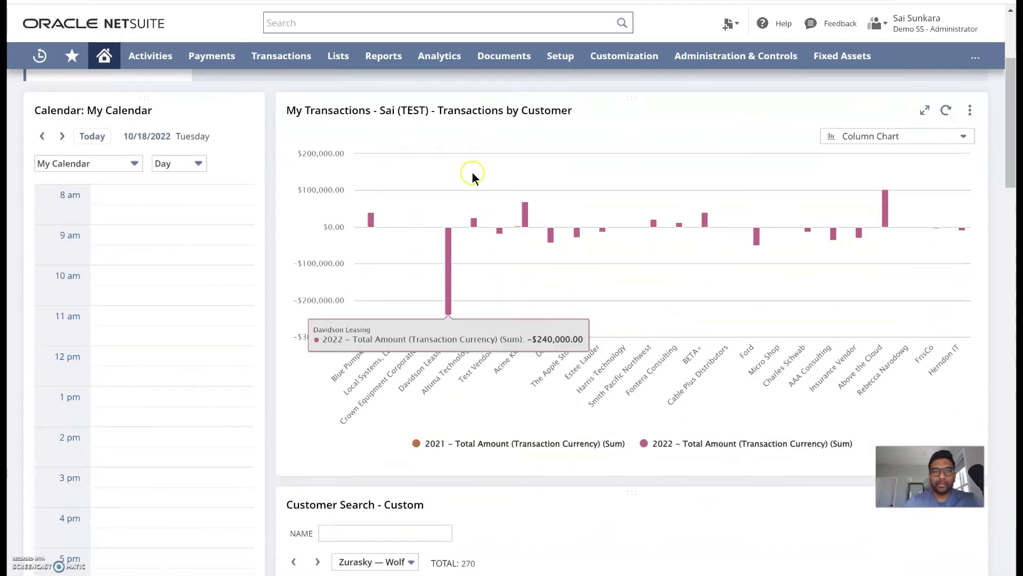
scroll(535, 321, up, 1)
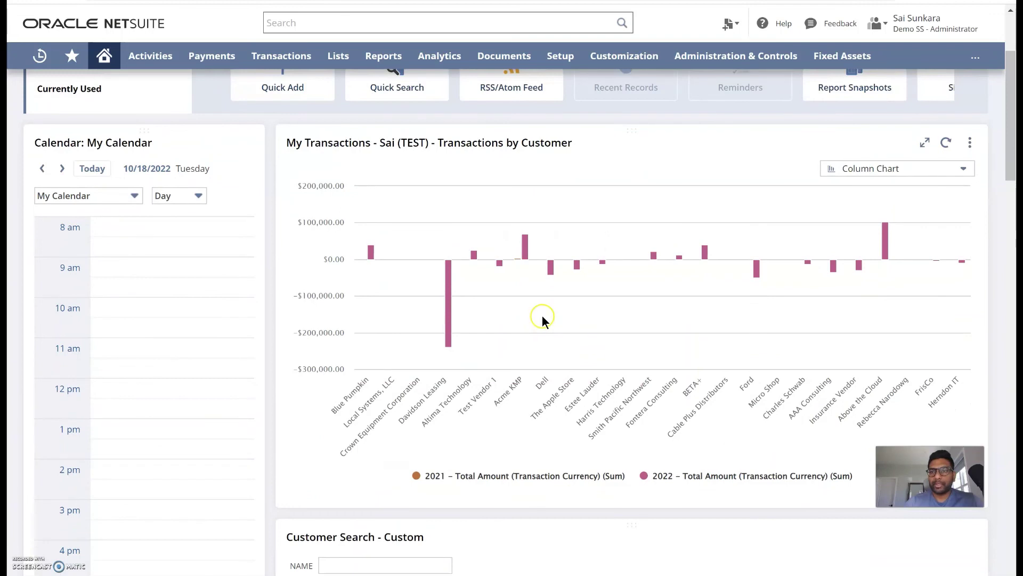
scroll(542, 316, up, 2)
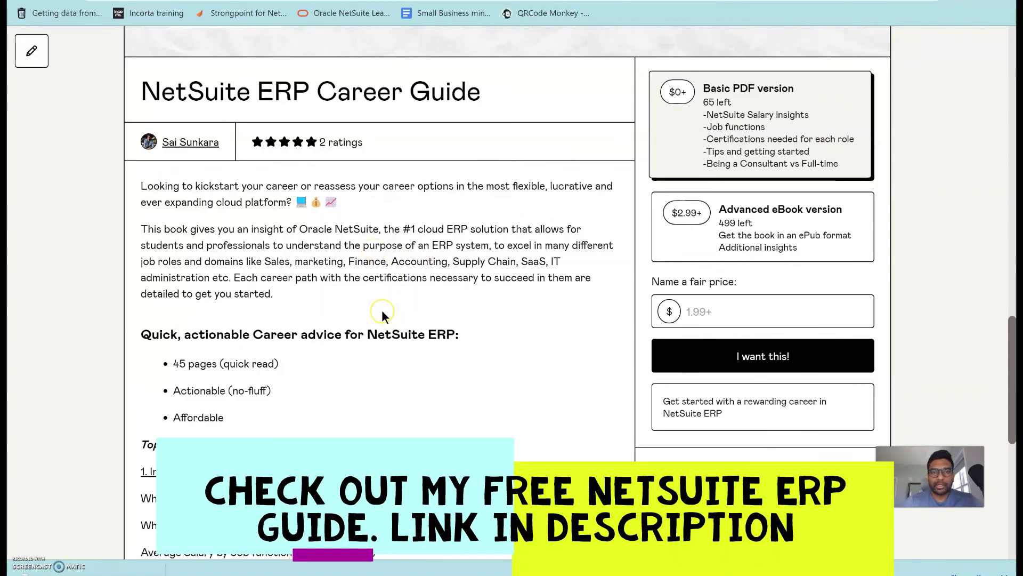
Scroll the Gumroad NetSuite ERP Career Guide page down to its ratings section
scroll(382, 317, down, 1)
scroll(383, 317, down, 2)
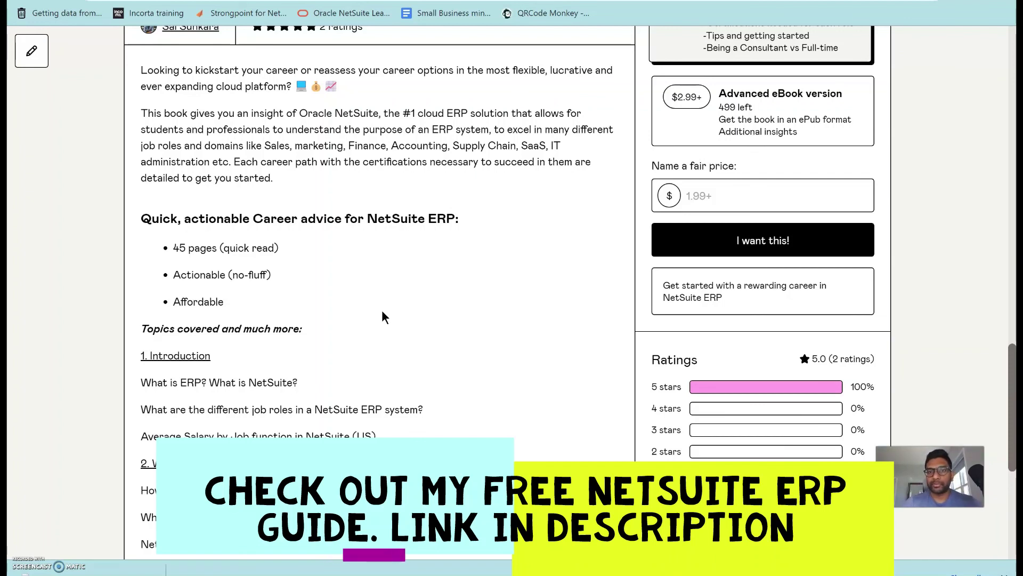
click(216, 277)
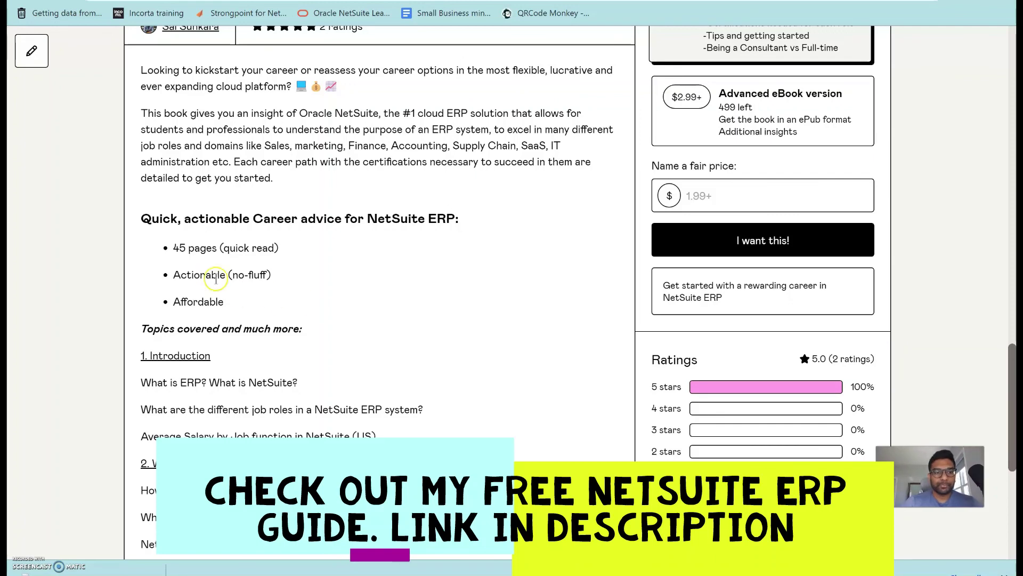